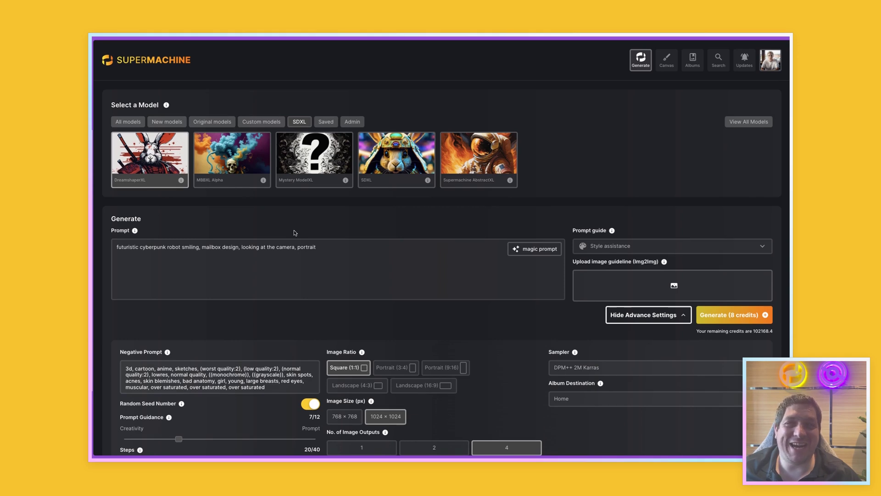
# Step: Switch the model picker to the All models tab to list Reality, Anime, Comic and more
pyautogui.click(138, 123)
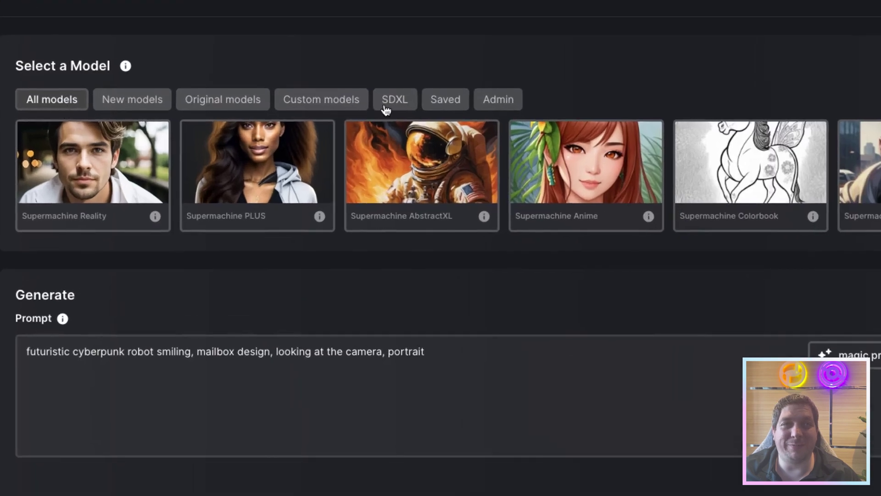
# Step: Return to the SDXL models, try the cards, and settle on MBBXL Alpha
pyautogui.click(386, 109)
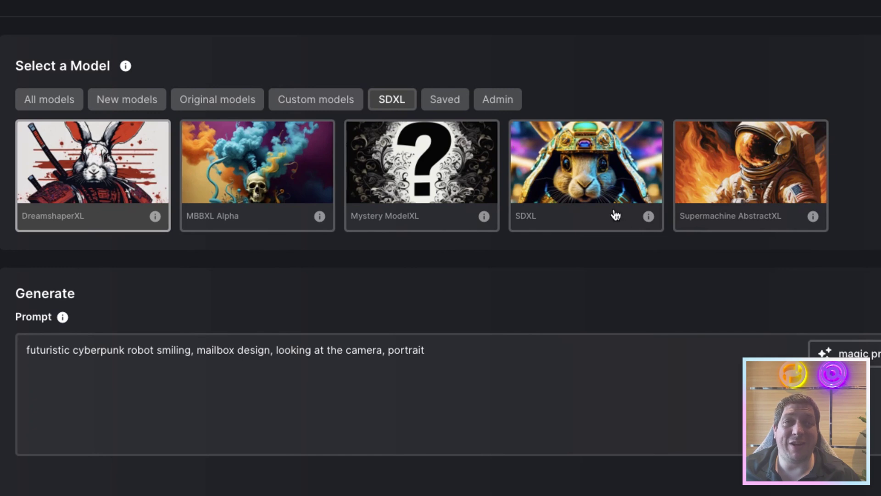
pyautogui.click(570, 170)
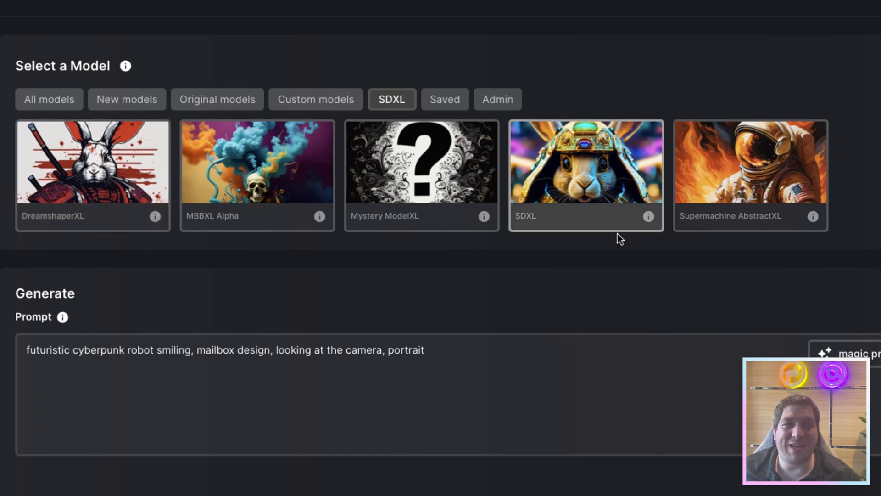
pyautogui.click(775, 191)
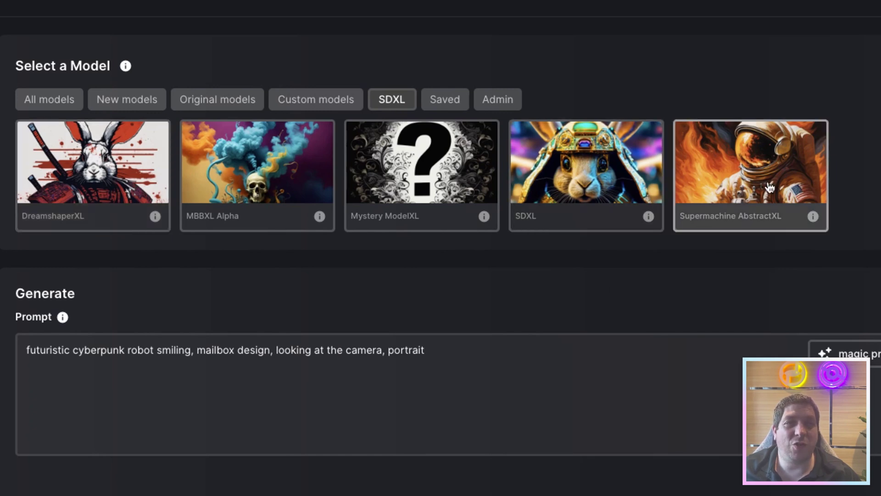
pyautogui.click(421, 153)
pyautogui.click(737, 192)
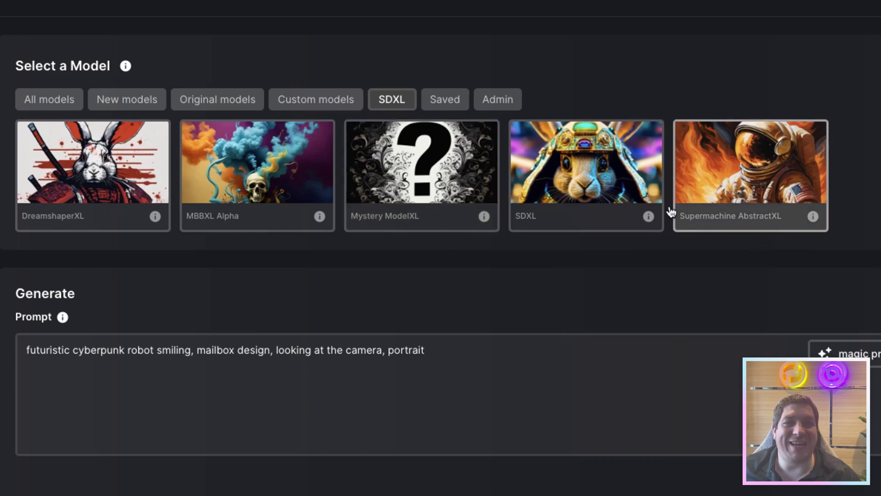
pyautogui.click(446, 169)
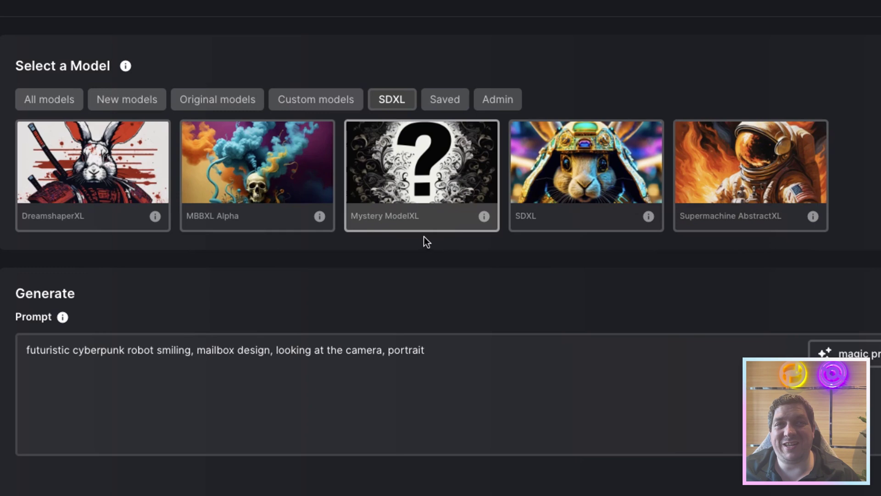
pyautogui.click(253, 143)
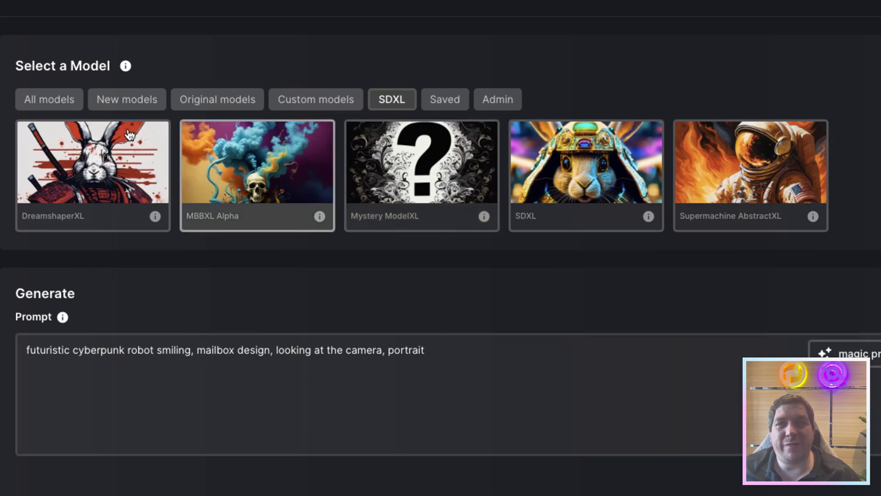
pyautogui.click(120, 140)
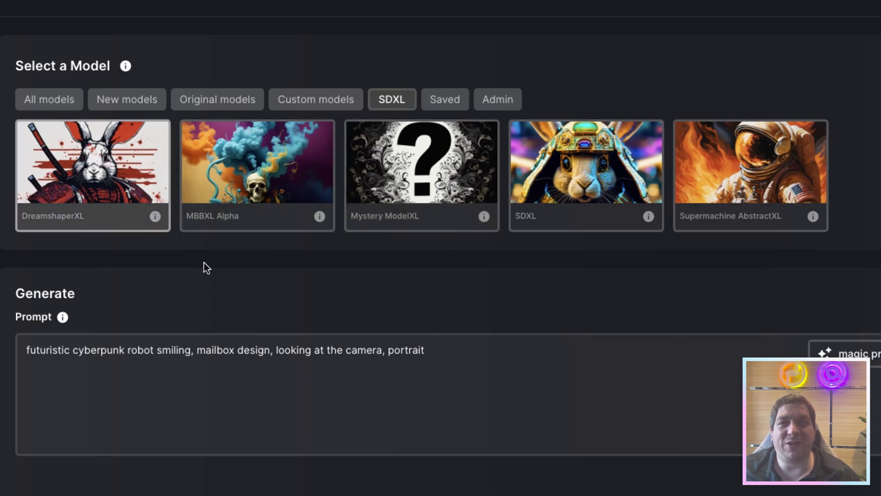
pyautogui.click(241, 180)
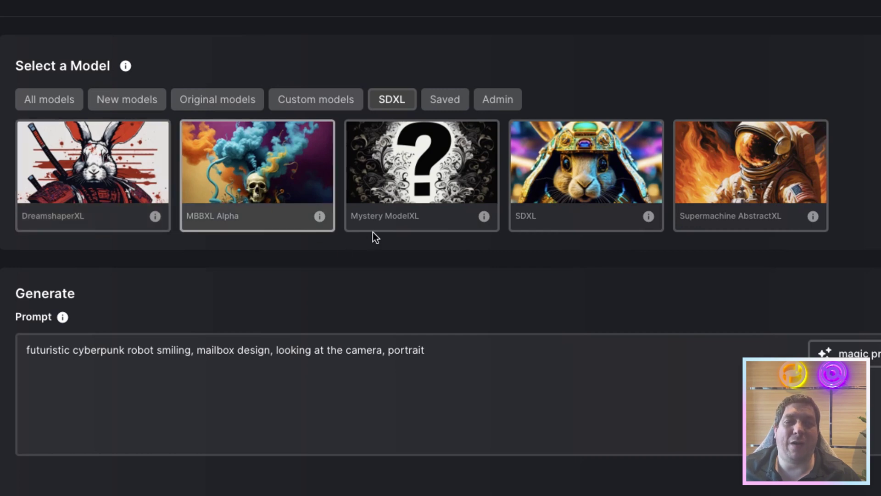
pyautogui.scroll(-8, 373, 232)
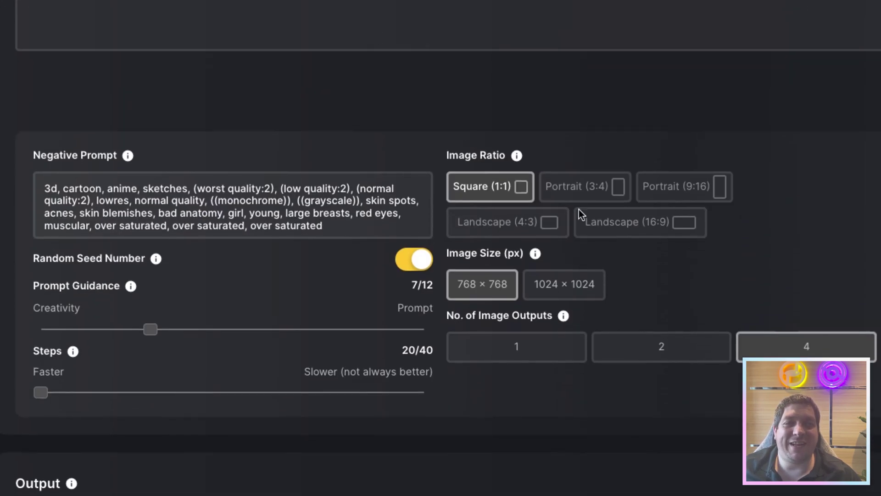
# Step: Change the Image Size from 768 × 768 to 1024 × 1024 in advanced settings
pyautogui.click(591, 295)
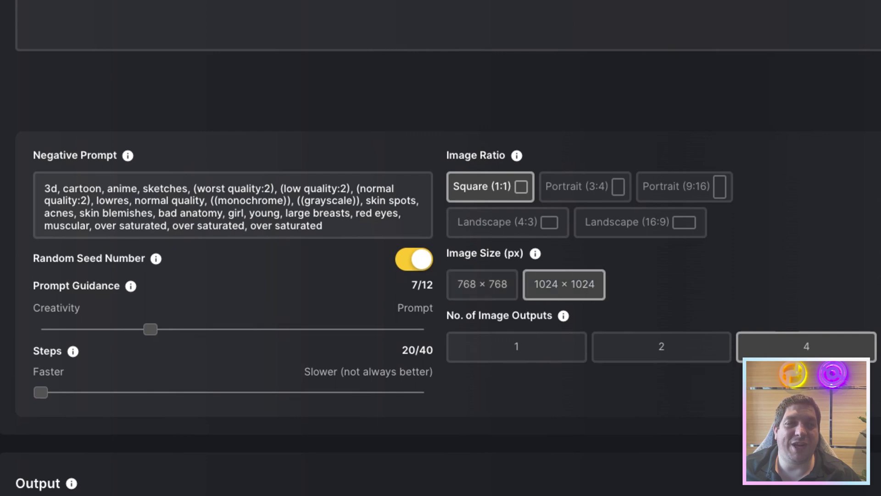
pyautogui.scroll(4, 321, 229)
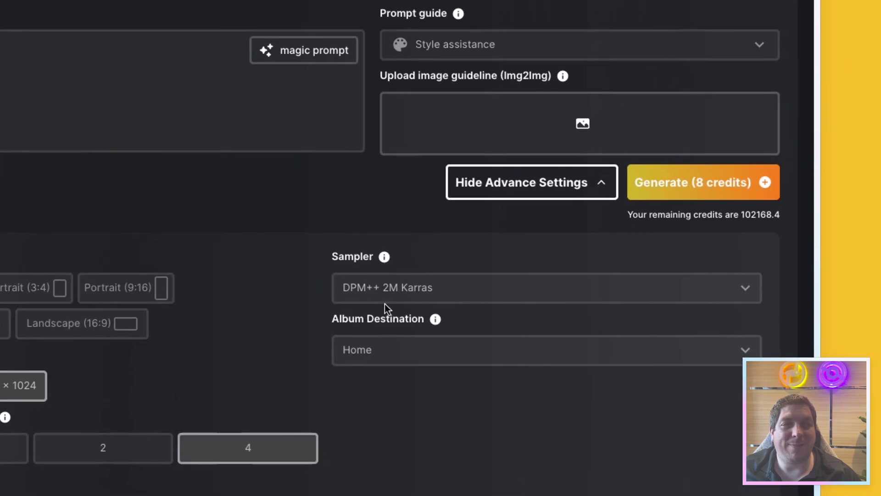
pyautogui.scroll(-3, 416, 304)
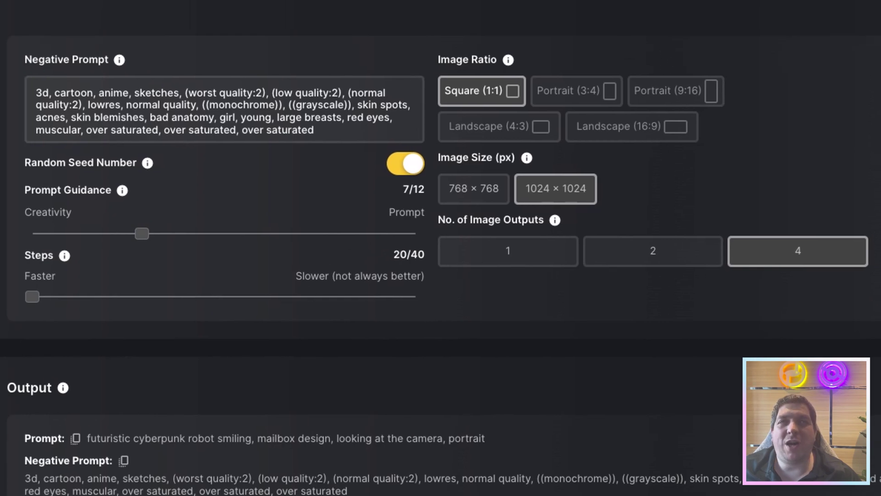
# Step: Close the output selection toolbar to leave image-selection mode
pyautogui.scroll(-3, 488, 170)
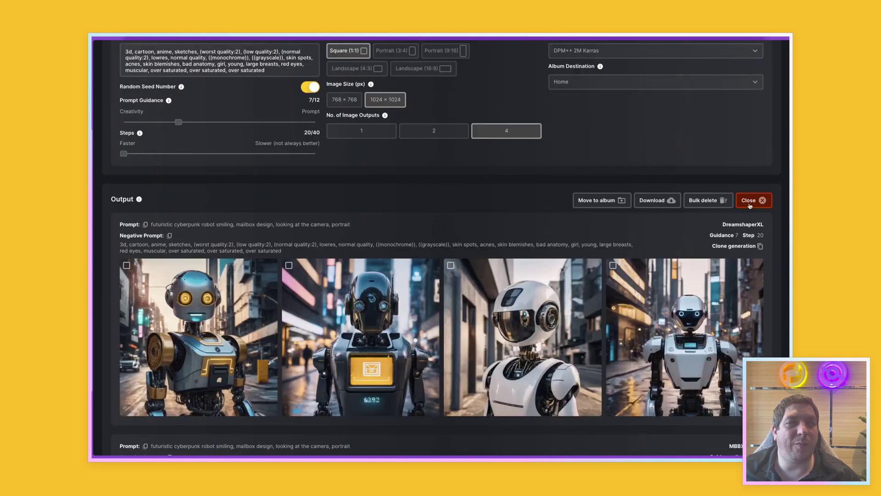
pyautogui.click(750, 202)
pyautogui.scroll(-1, 471, 190)
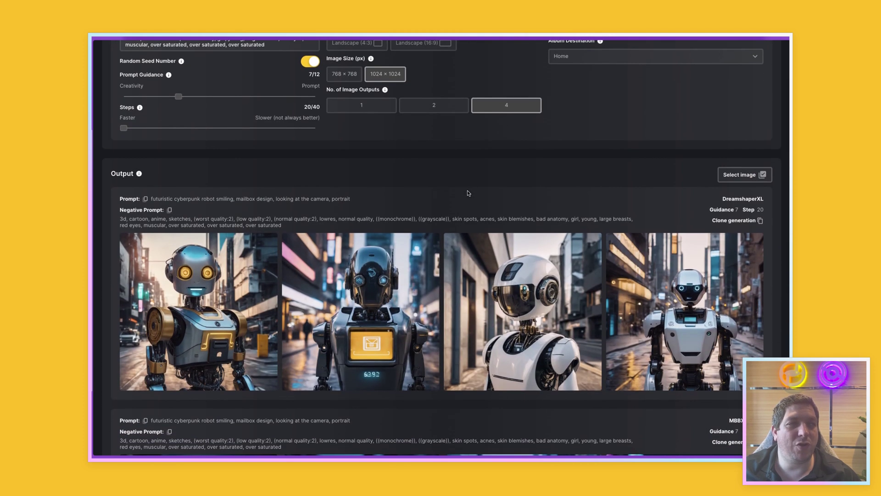
# Step: Scroll through the DreamshaperXL and MBBXL Alpha rows to the Guidance 7, Step 20 robot portraits
pyautogui.scroll(-1, 468, 193)
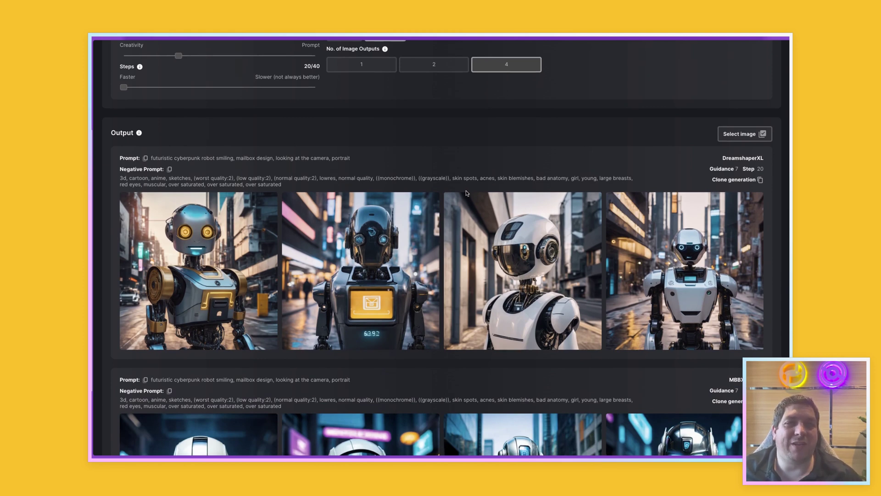
pyautogui.scroll(-1, 467, 198)
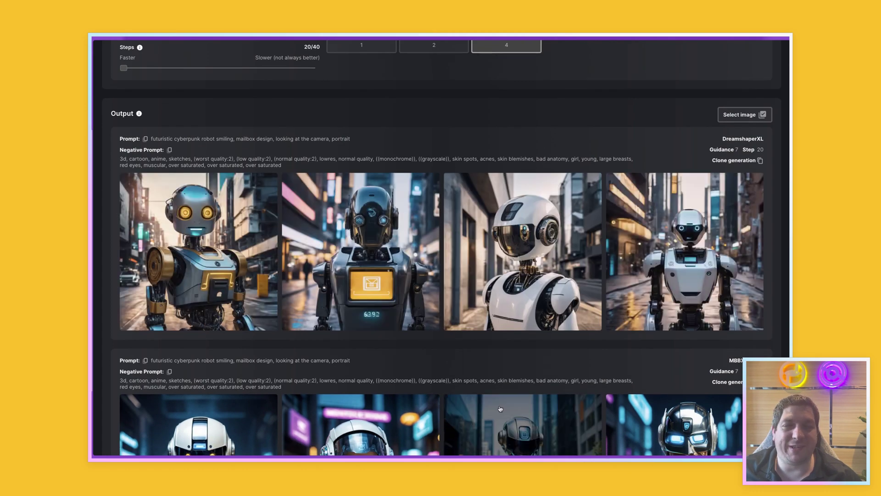
pyautogui.scroll(-2, 510, 351)
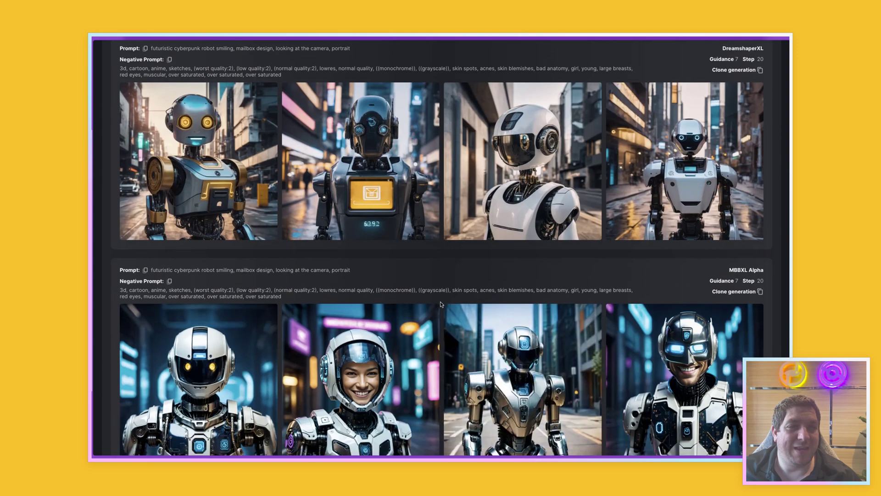
pyautogui.scroll(-3, 438, 306)
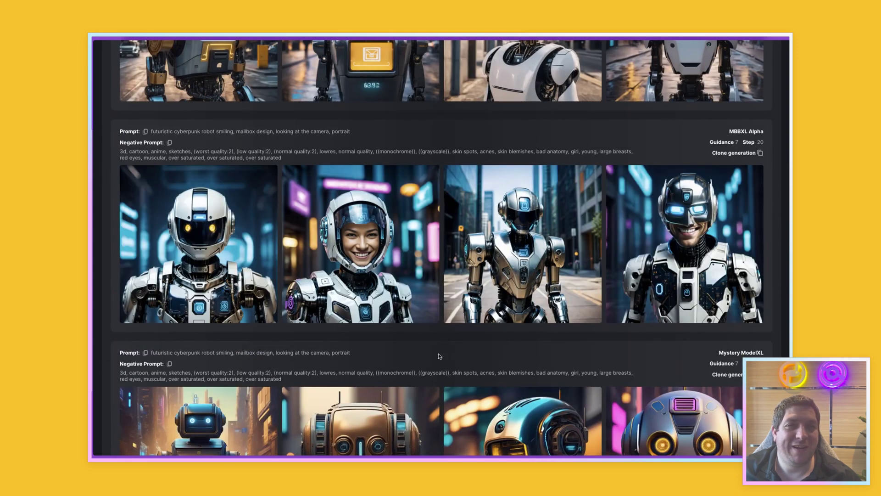
pyautogui.scroll(2, 439, 356)
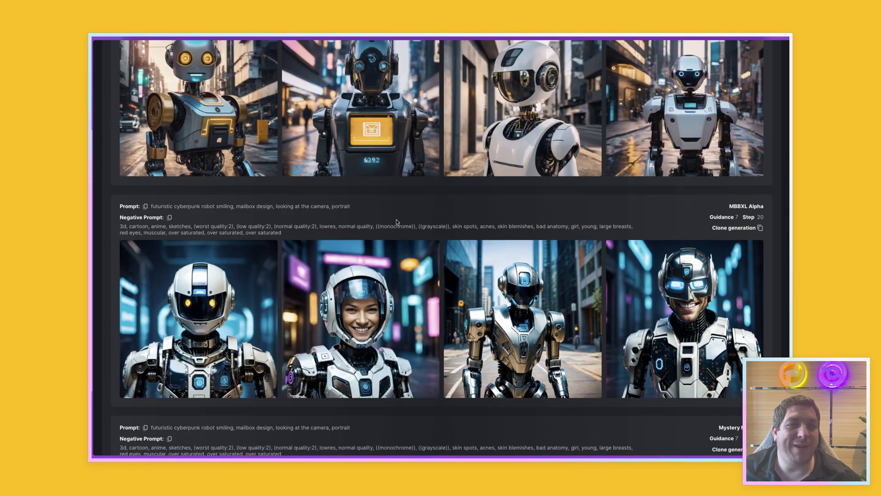
pyautogui.scroll(-1, 397, 216)
pyautogui.moveTo(369, 263)
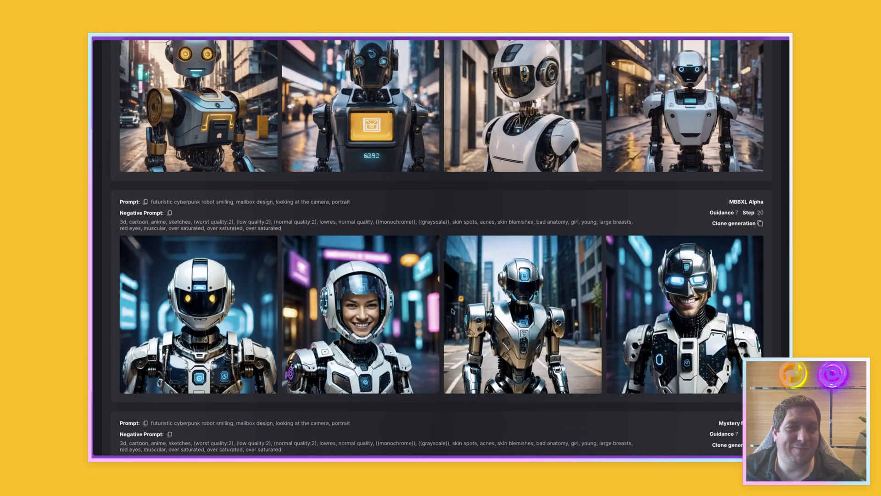
pyautogui.moveTo(411, 294)
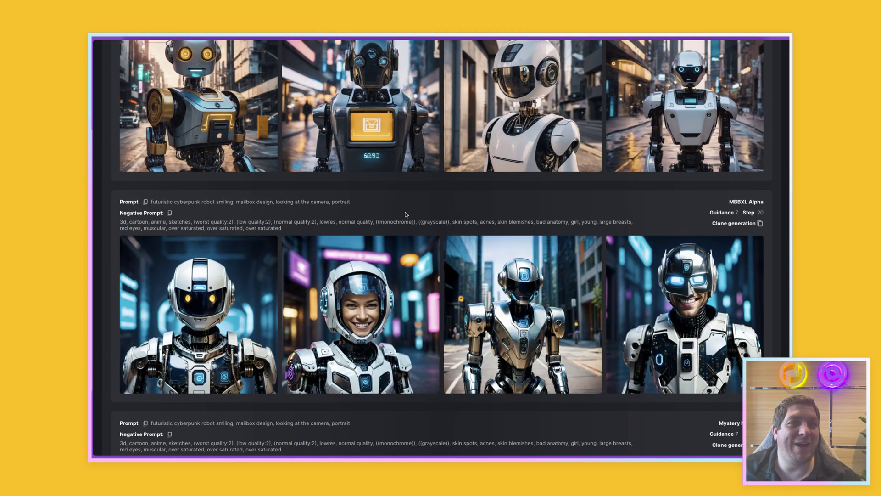
pyautogui.scroll(-4, 405, 214)
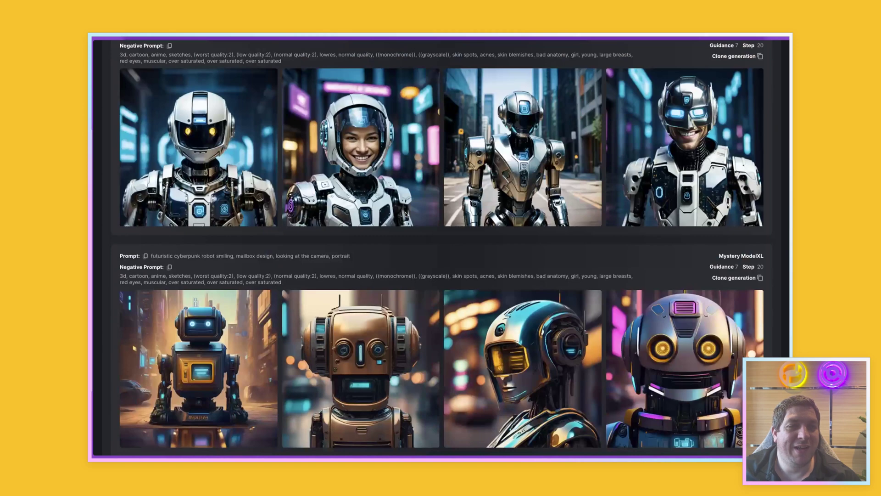
pyautogui.scroll(-1, 556, 222)
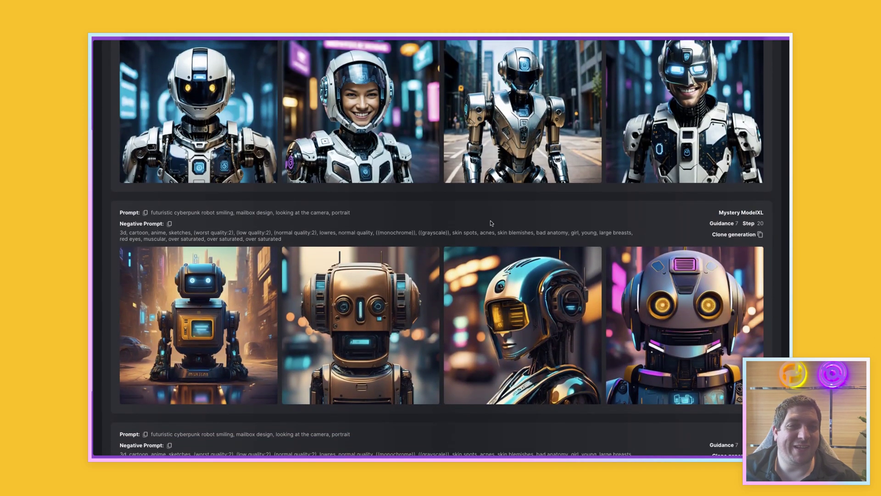
pyautogui.scroll(-2, 463, 217)
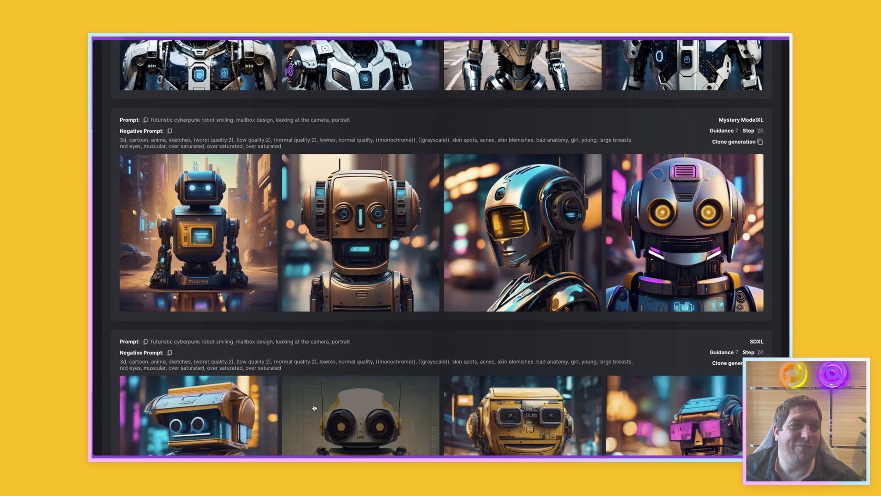
pyautogui.scroll(-2, 367, 342)
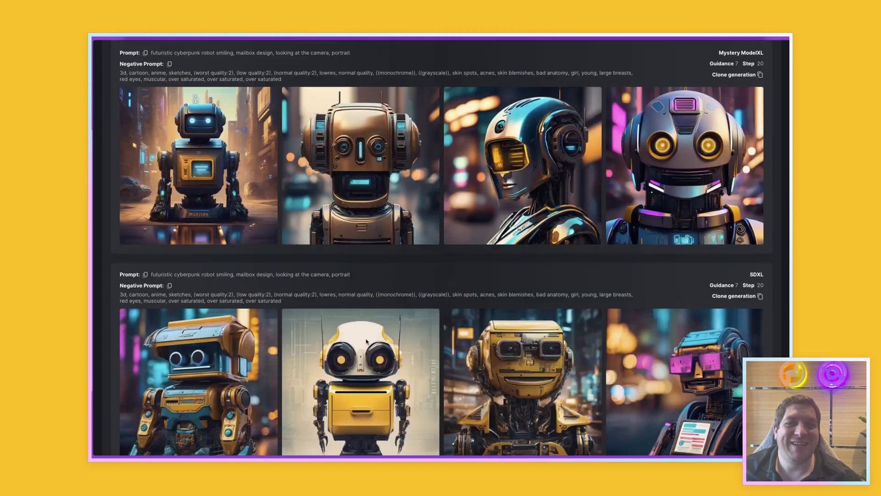
pyautogui.scroll(-3, 399, 288)
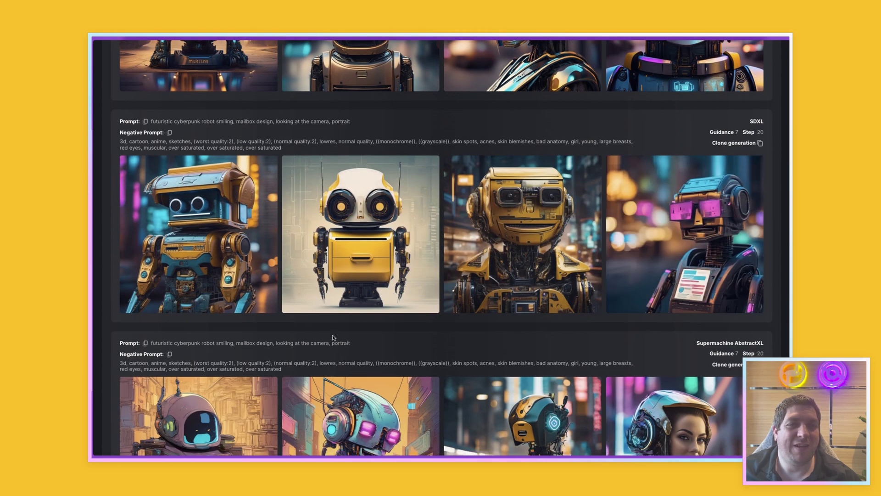
pyautogui.scroll(-2, 334, 338)
pyautogui.scroll(-2, 346, 320)
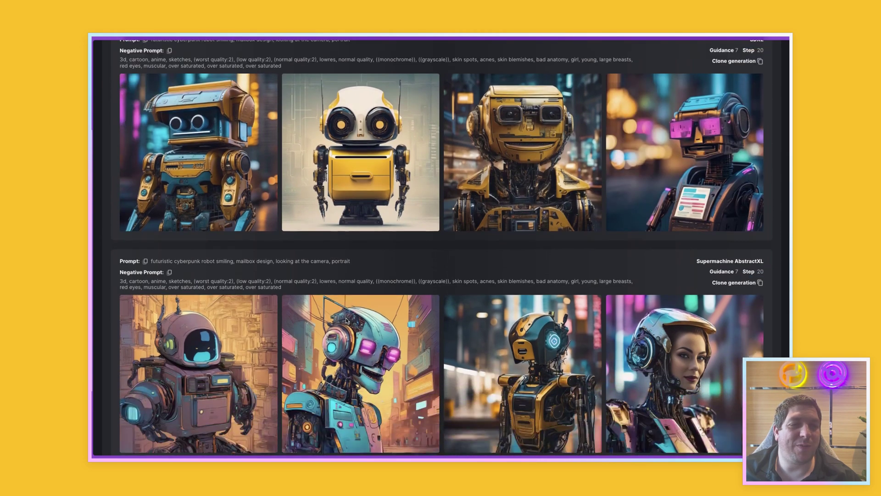
pyautogui.scroll(-5, 346, 320)
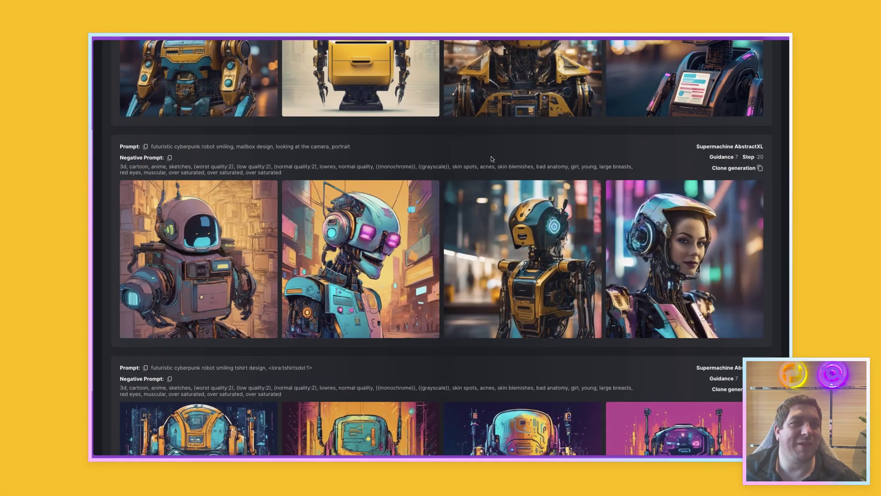
pyautogui.scroll(5, 492, 161)
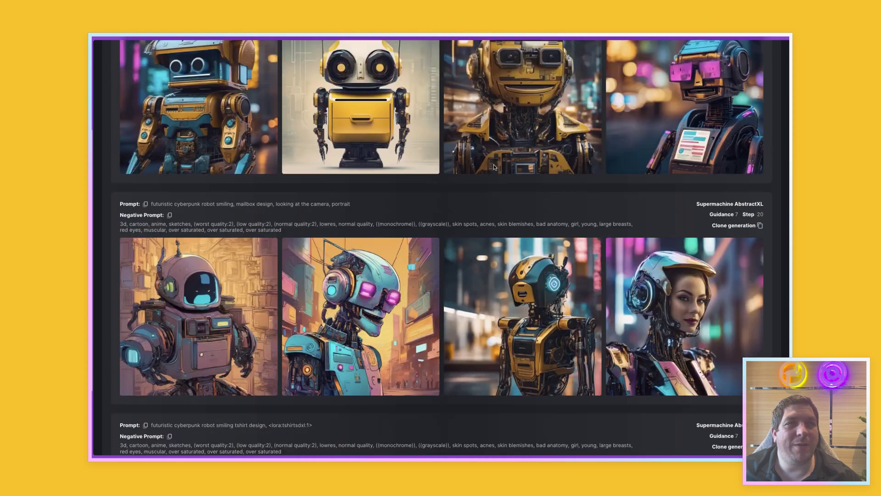
pyautogui.scroll(-3, 494, 168)
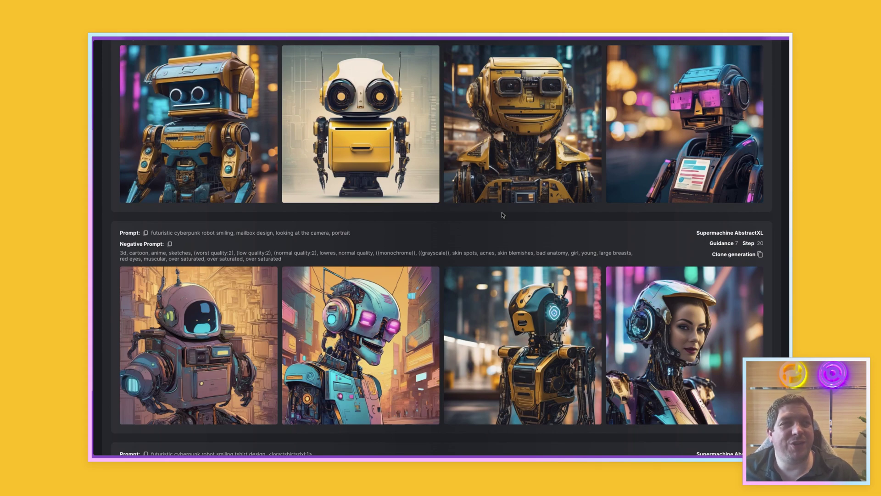
pyautogui.scroll(2, 514, 248)
pyautogui.scroll(-1, 521, 261)
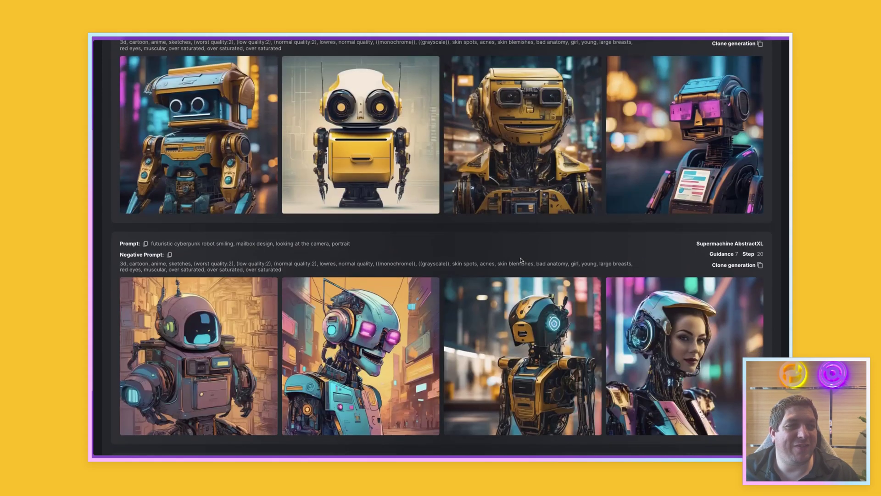
pyautogui.scroll(8, 522, 260)
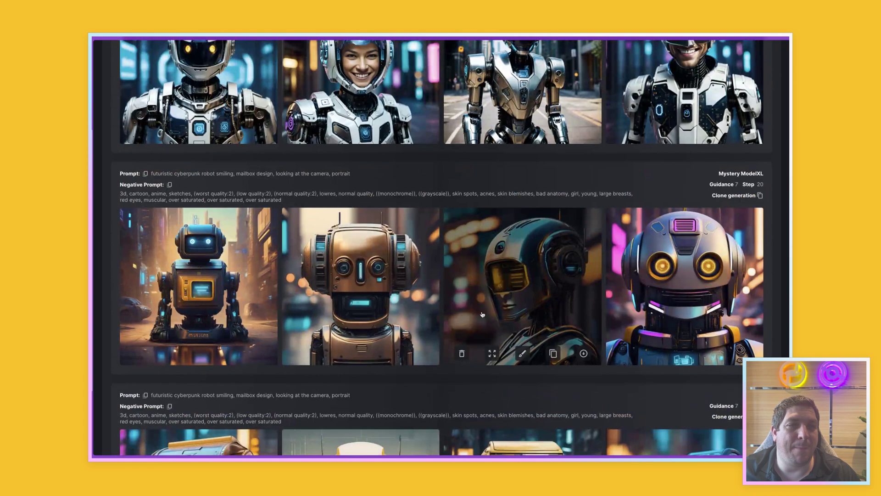
pyautogui.scroll(4, 482, 314)
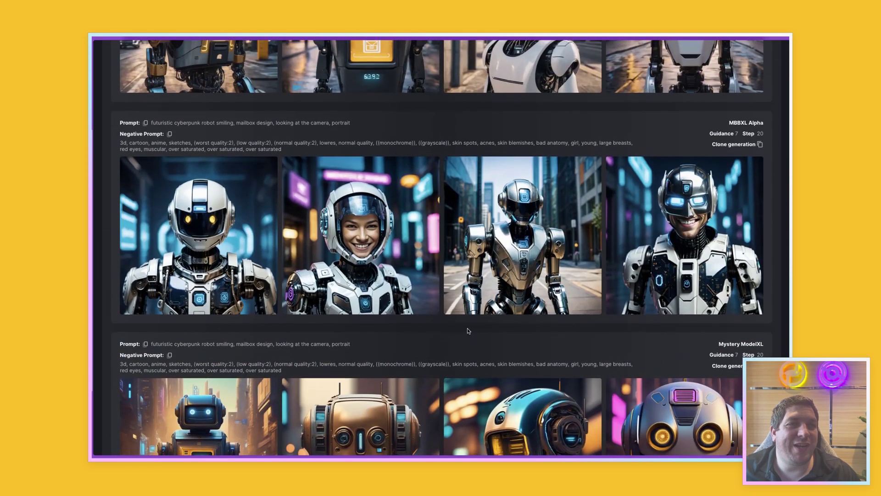
pyautogui.scroll(5, 467, 328)
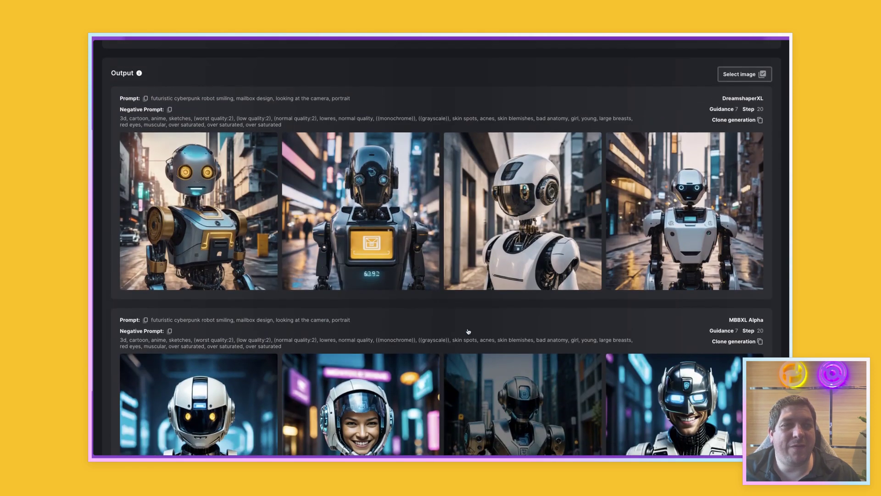
pyautogui.scroll(-6, 467, 328)
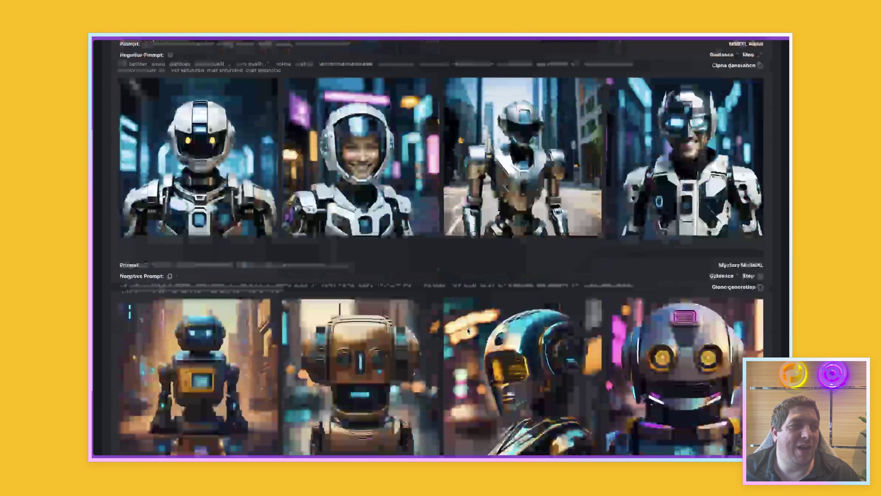
pyautogui.scroll(-6, 468, 331)
pyautogui.scroll(-2, 468, 330)
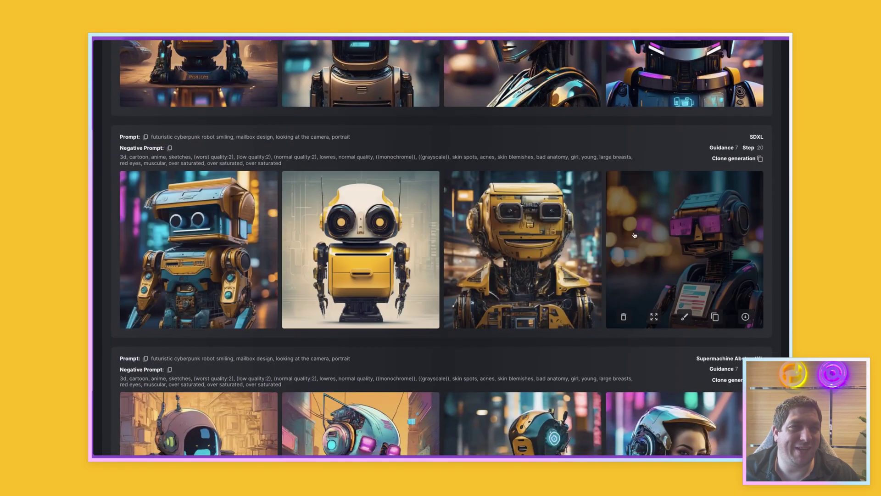
pyautogui.scroll(-2, 389, 249)
pyautogui.scroll(1, 393, 257)
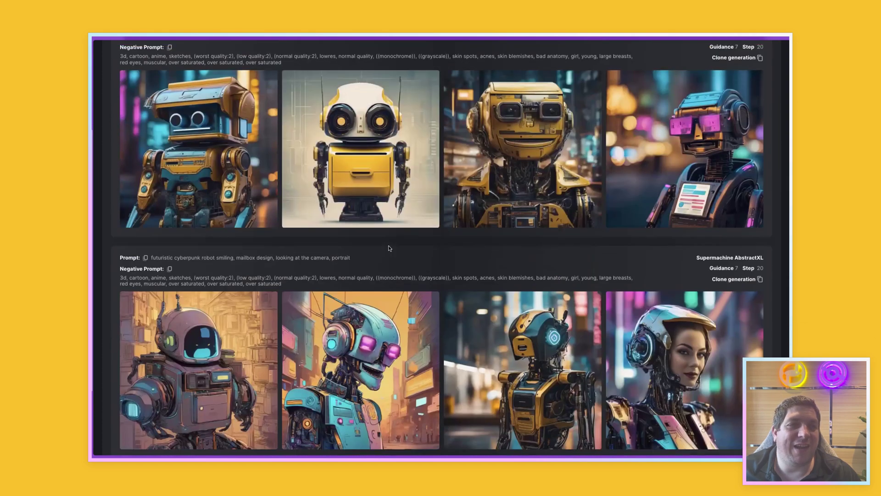
pyautogui.scroll(1, 400, 274)
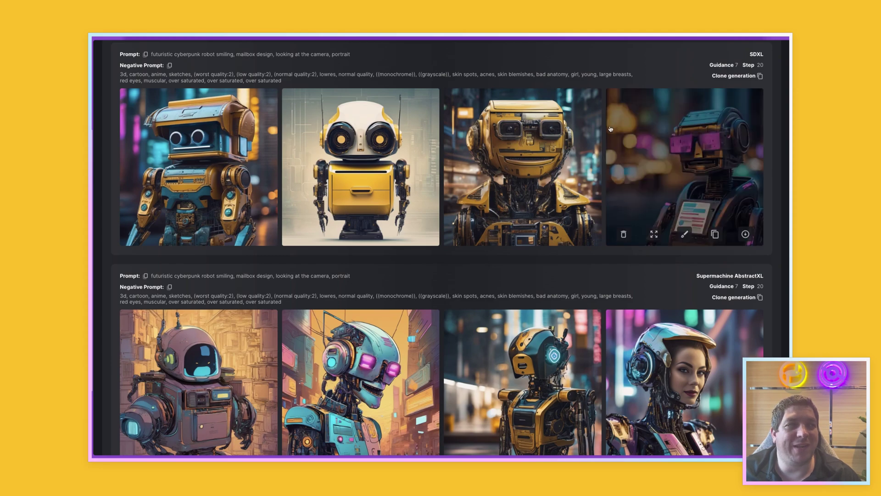
pyautogui.scroll(-4, 569, 277)
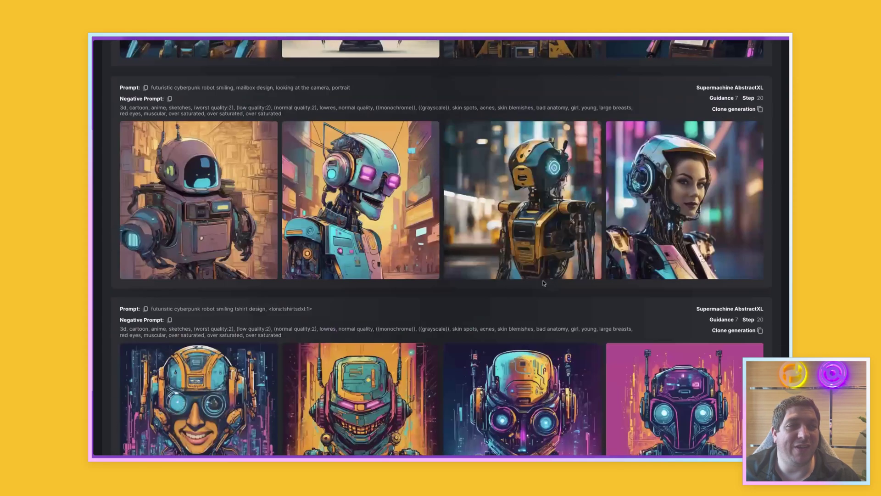
pyautogui.scroll(5, 432, 300)
pyautogui.scroll(6, 431, 300)
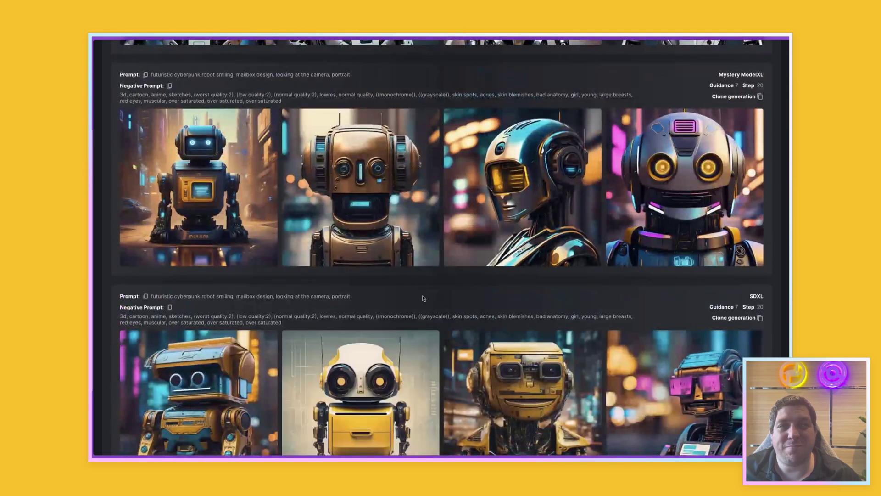
pyautogui.scroll(5, 421, 299)
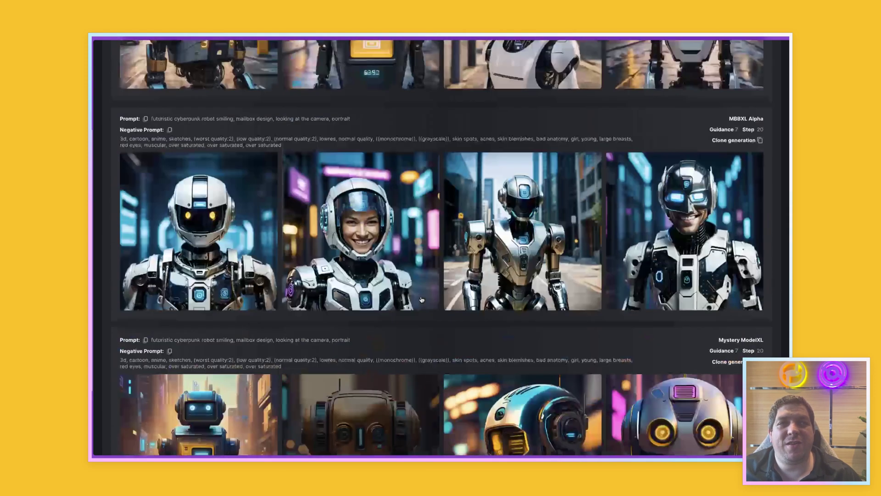
pyautogui.scroll(1, 421, 299)
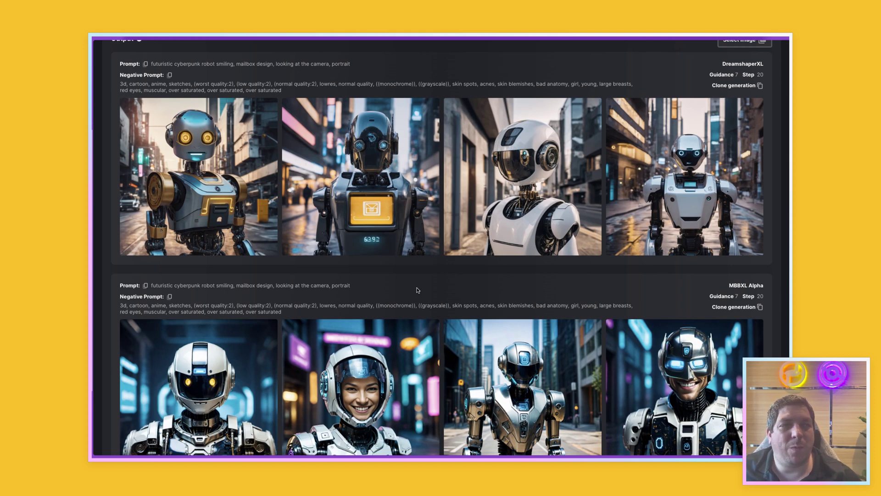
pyautogui.scroll(-12, 418, 290)
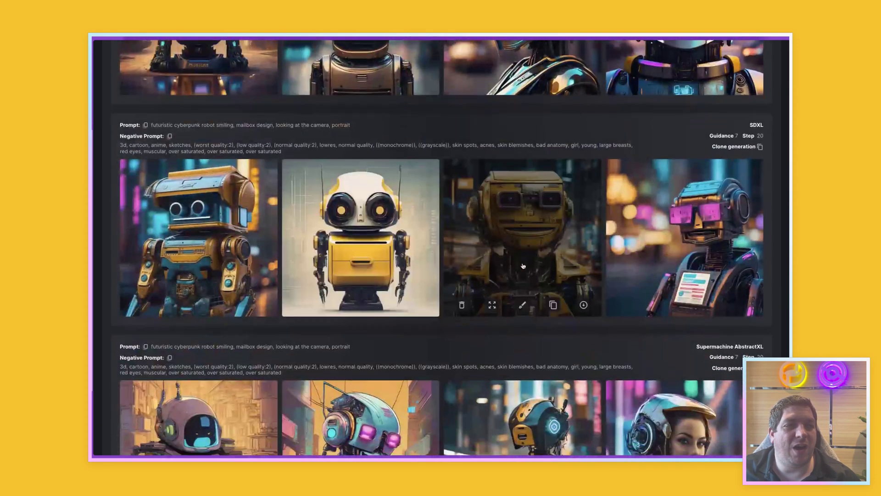
pyautogui.scroll(-4, 523, 266)
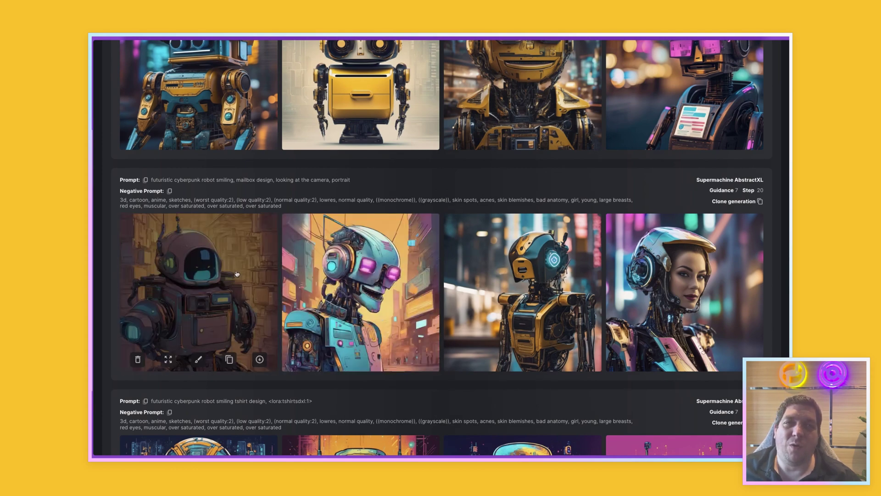
pyautogui.scroll(3, 242, 293)
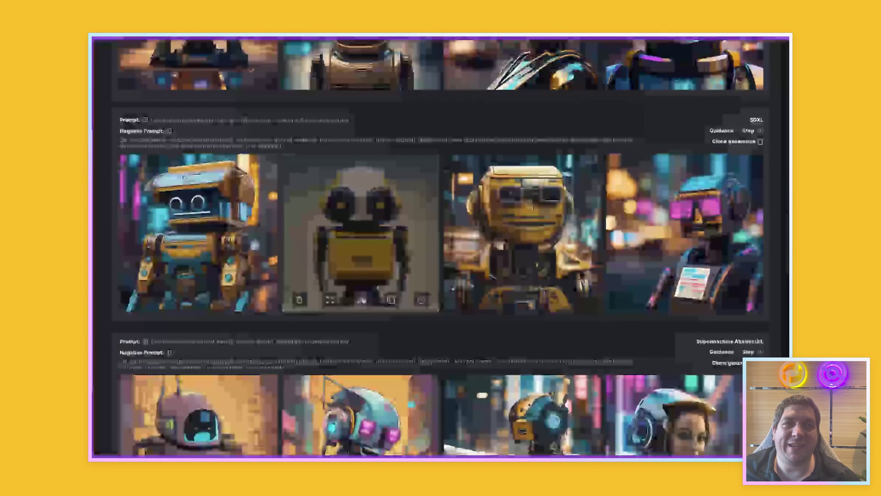
pyautogui.scroll(5, 362, 301)
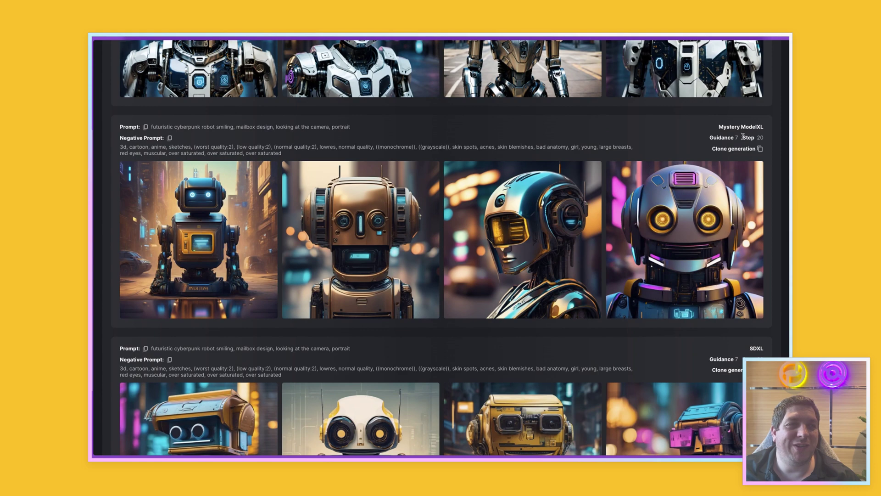
pyautogui.moveTo(546, 259)
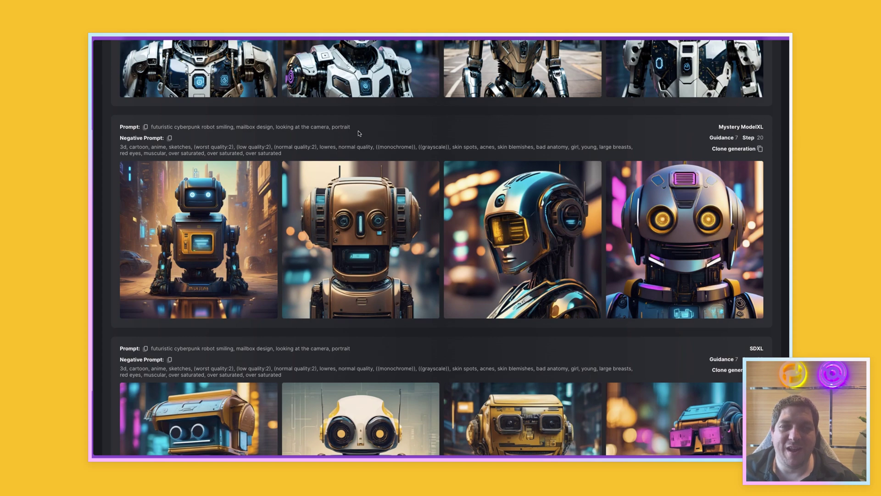
pyautogui.moveTo(397, 251)
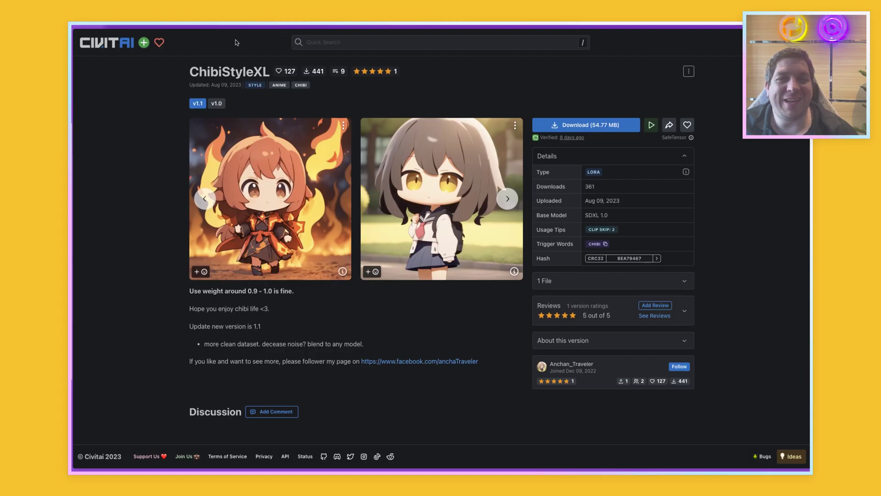
# Step: Highlight the ChibiStyleXL model name on Civitai, then clear the highlight
pyautogui.moveTo(208, 68); pyautogui.dragTo(251, 70)
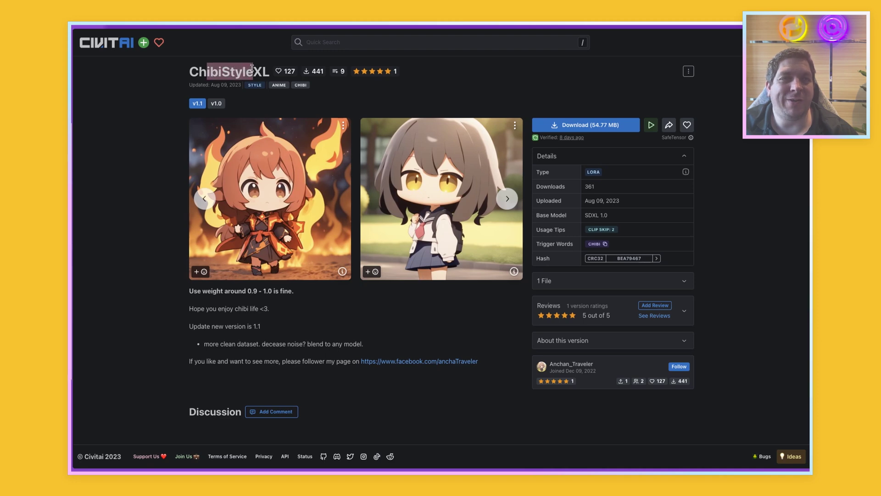
pyautogui.click(257, 69)
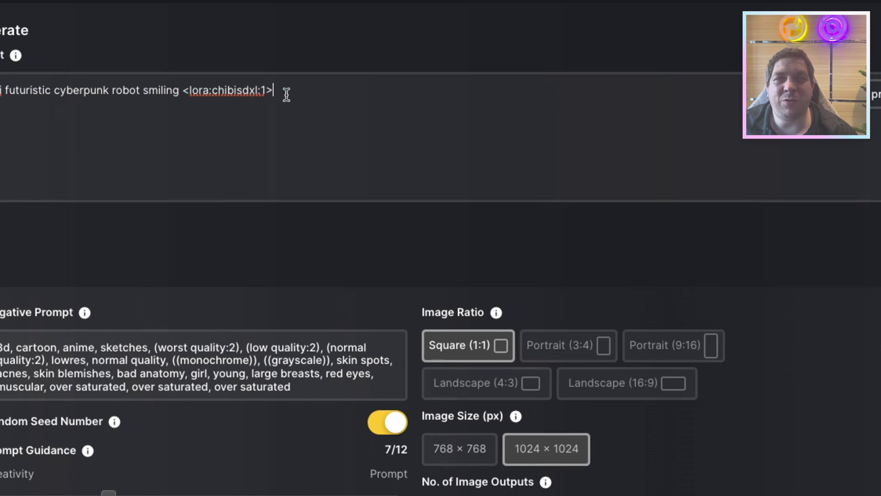
pyautogui.moveTo(285, 92); pyautogui.dragTo(189, 97)
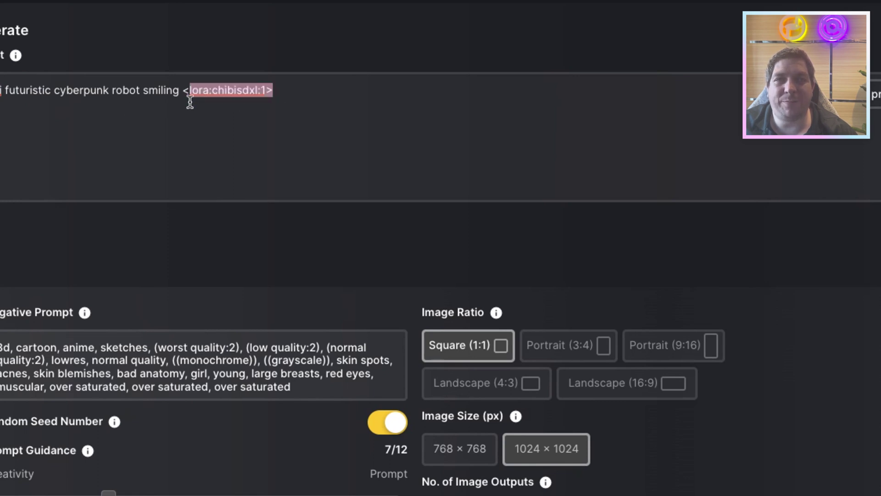
pyautogui.press('Right')
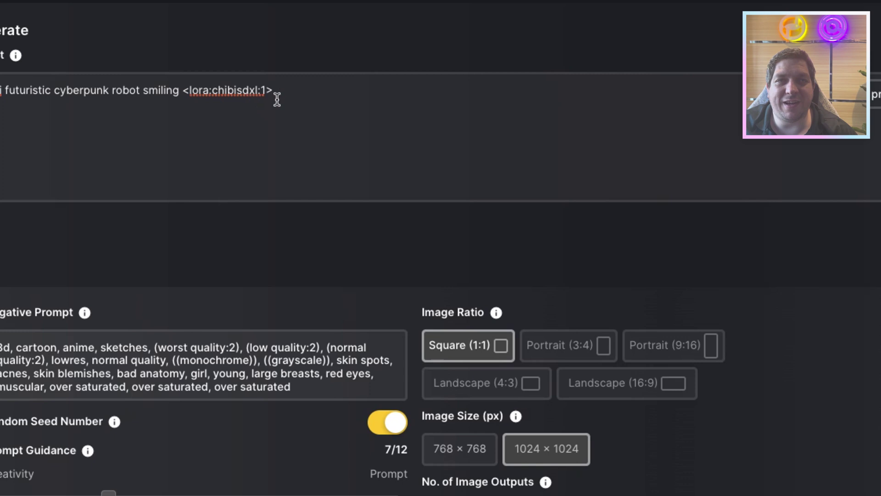
pyautogui.doubleClick(199, 91)
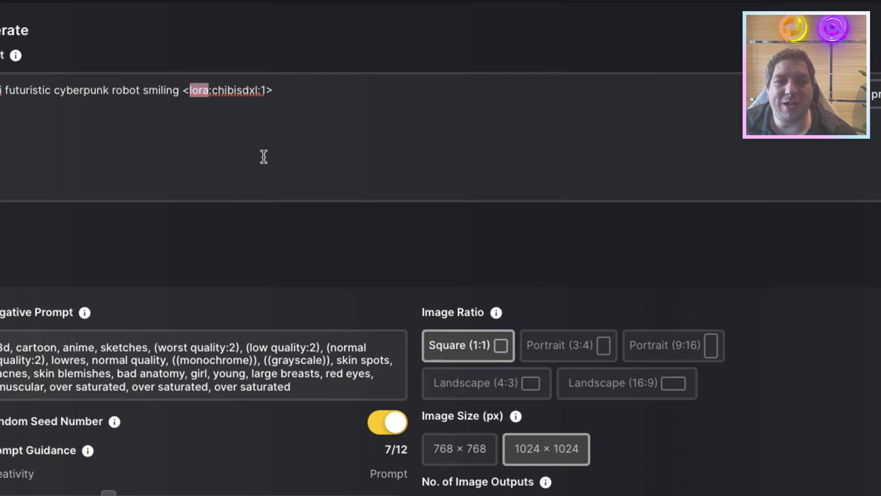
pyautogui.click(212, 95)
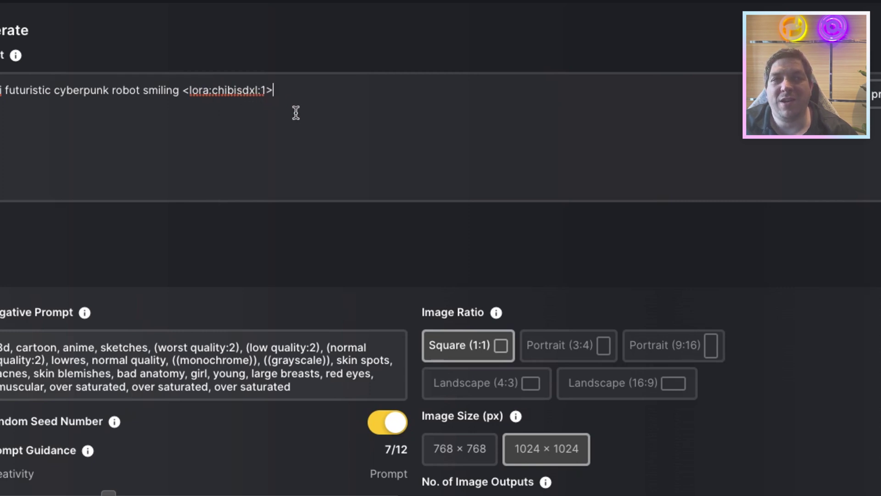
pyautogui.moveTo(280, 88); pyautogui.dragTo(183, 91)
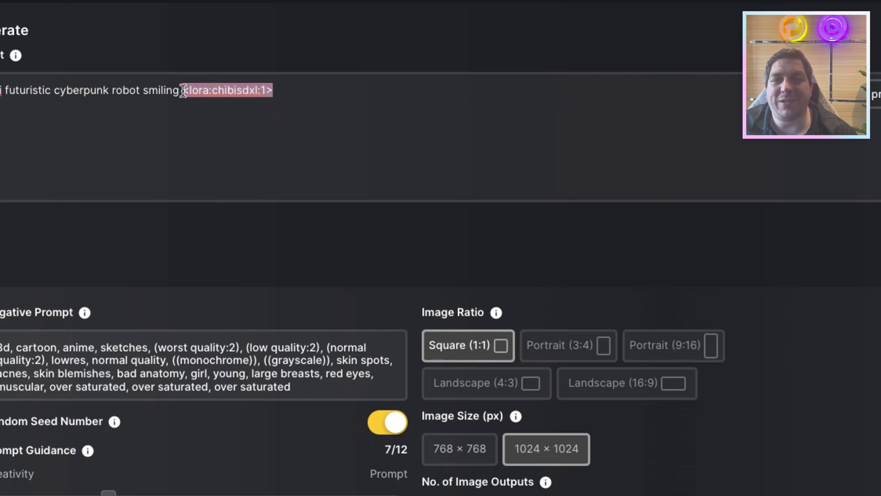
pyautogui.click(275, 94)
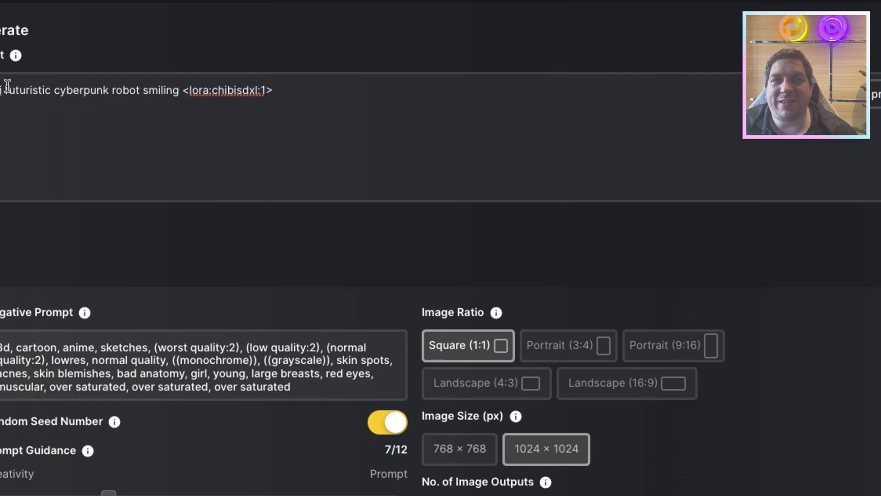
pyautogui.moveTo(5, 89); pyautogui.dragTo(179, 94)
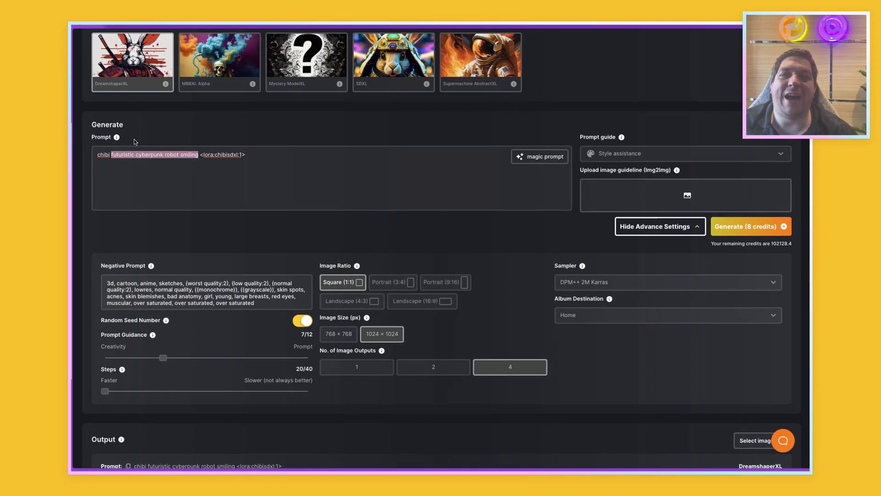
pyautogui.scroll(-2, 276, 197)
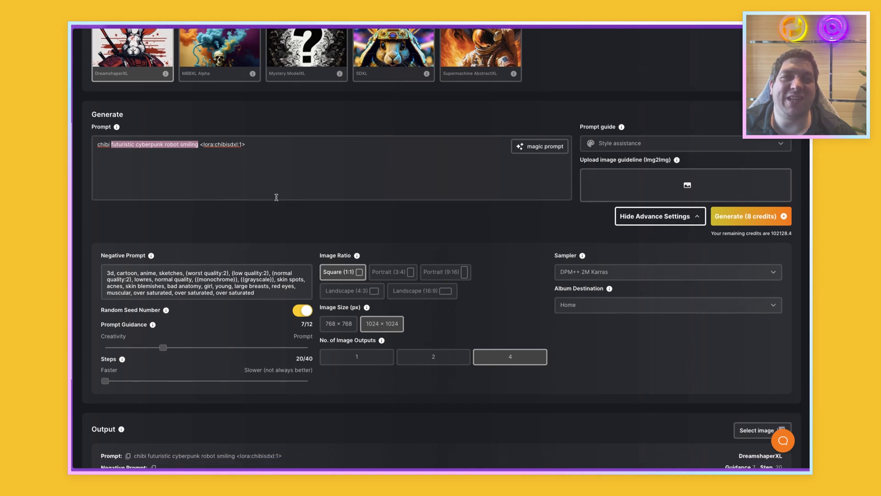
pyautogui.scroll(-3, 276, 199)
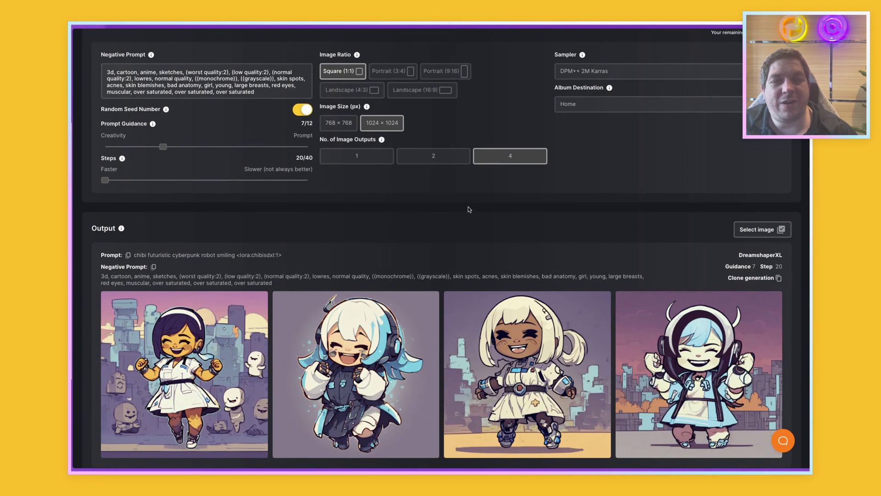
pyautogui.scroll(-1, 470, 209)
pyautogui.scroll(3, 466, 211)
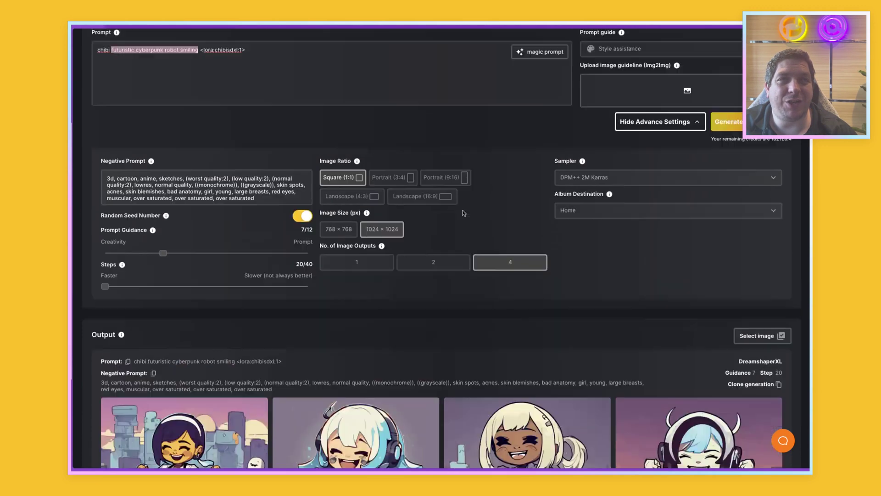
pyautogui.scroll(3, 463, 212)
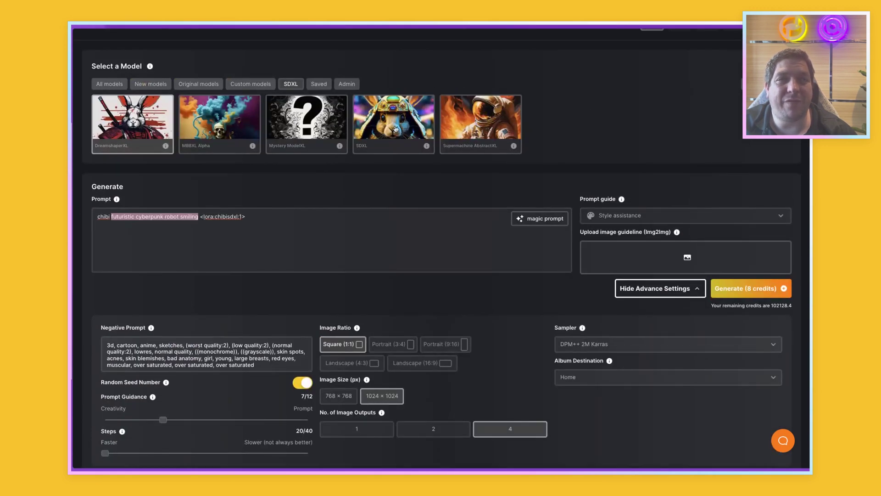
pyautogui.scroll(-8, 445, 150)
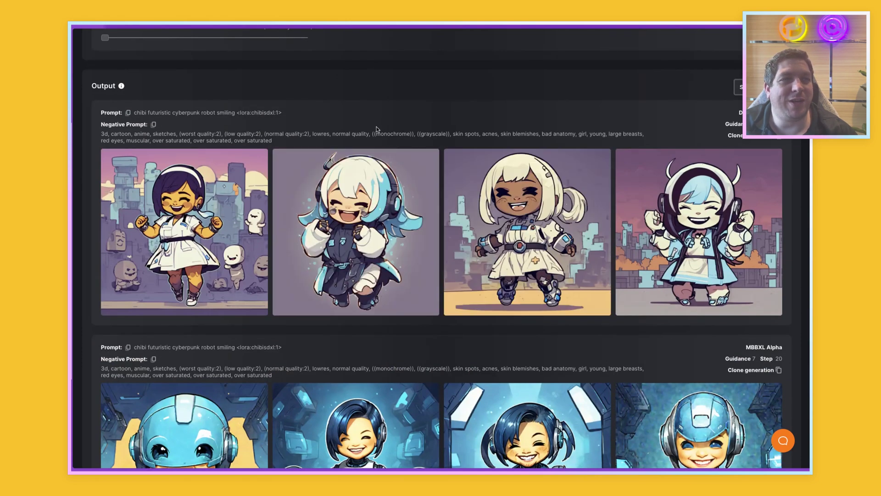
pyautogui.scroll(-1, 728, 143)
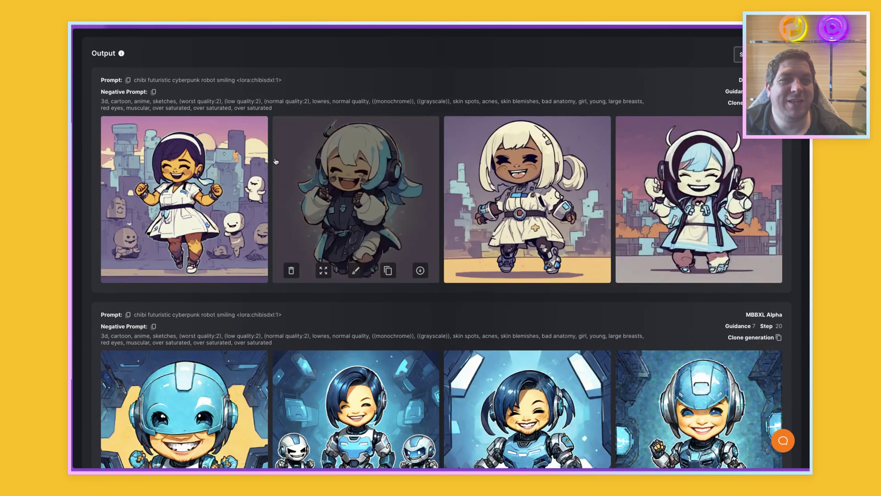
pyautogui.scroll(-3, 339, 81)
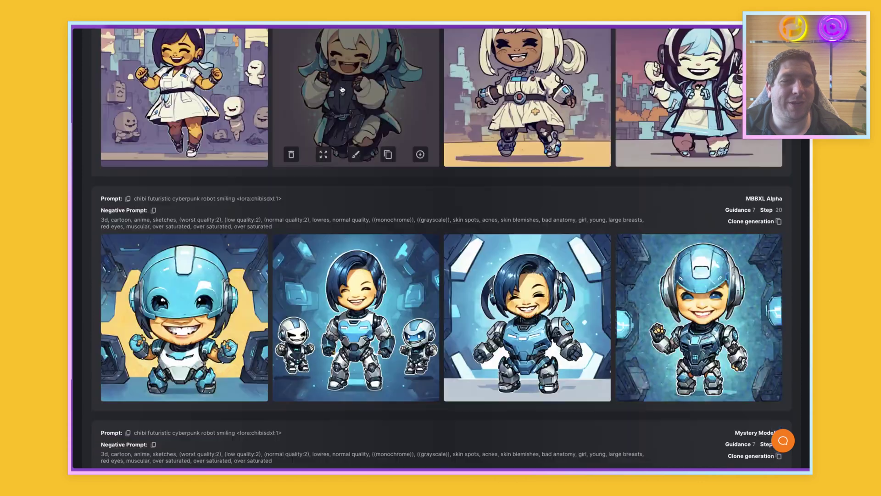
pyautogui.scroll(-2, 342, 89)
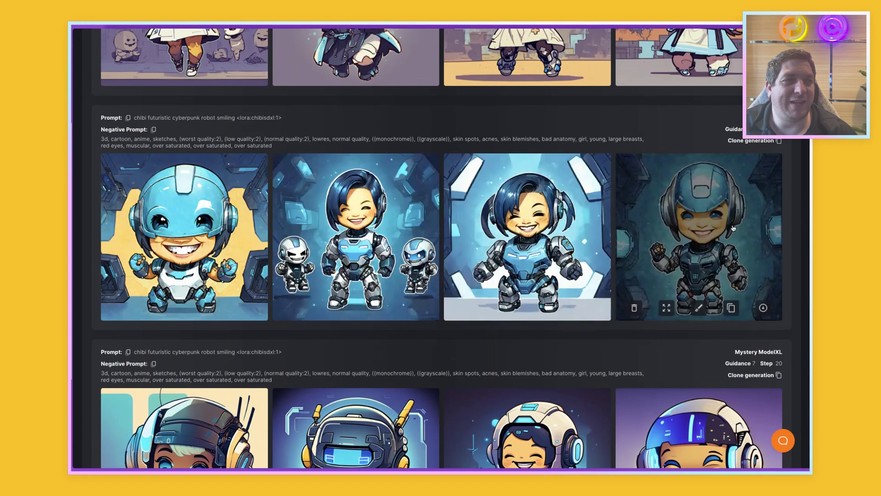
pyautogui.scroll(-5, 497, 123)
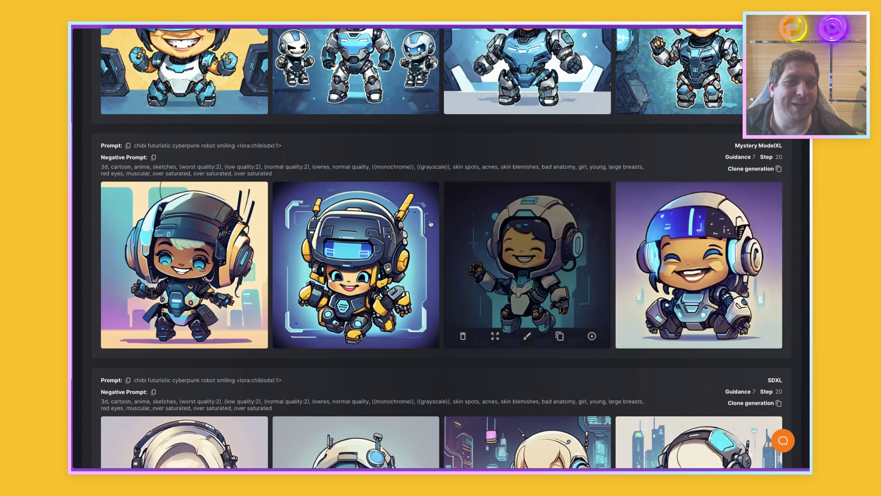
pyautogui.scroll(1, 607, 93)
pyautogui.scroll(-6, 607, 93)
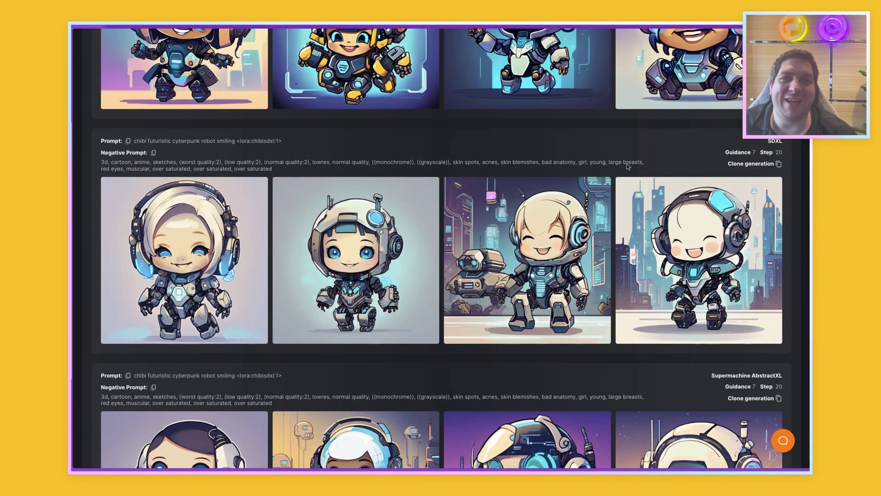
pyautogui.scroll(-5, 386, 146)
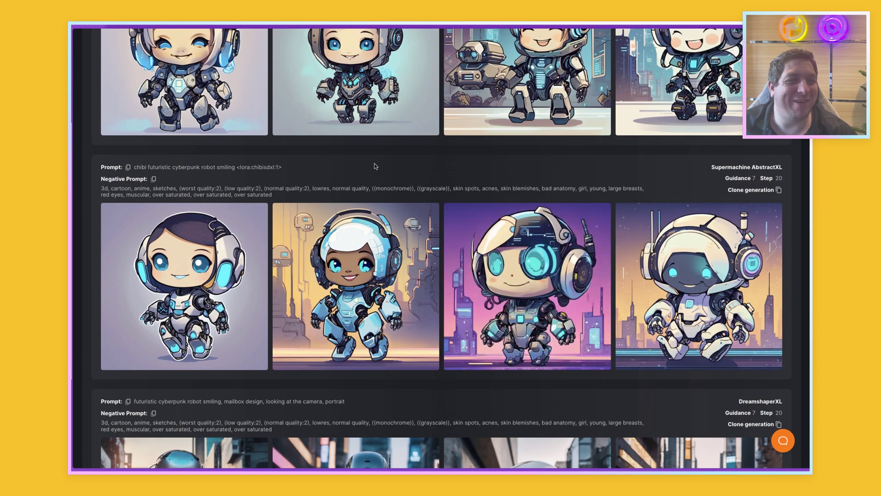
pyautogui.scroll(-1, 374, 167)
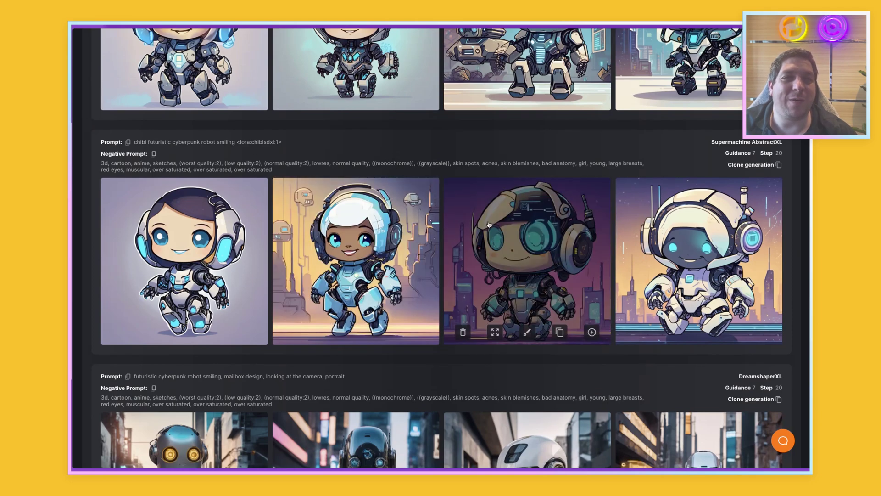
pyautogui.scroll(-10, 490, 224)
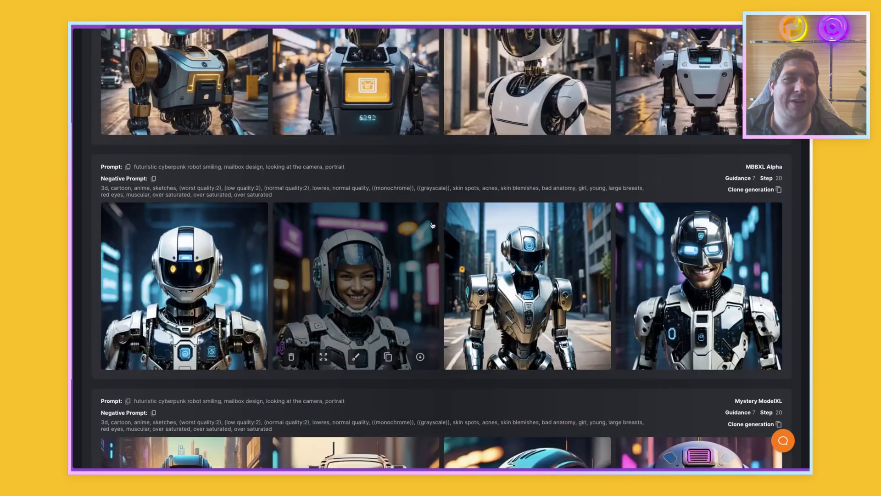
pyautogui.scroll(-10, 357, 243)
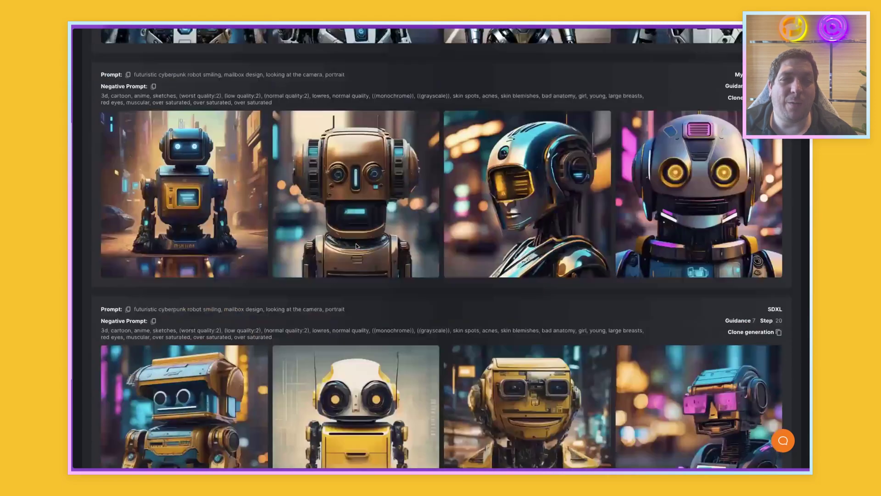
pyautogui.scroll(-5, 356, 243)
pyautogui.scroll(15, 407, 265)
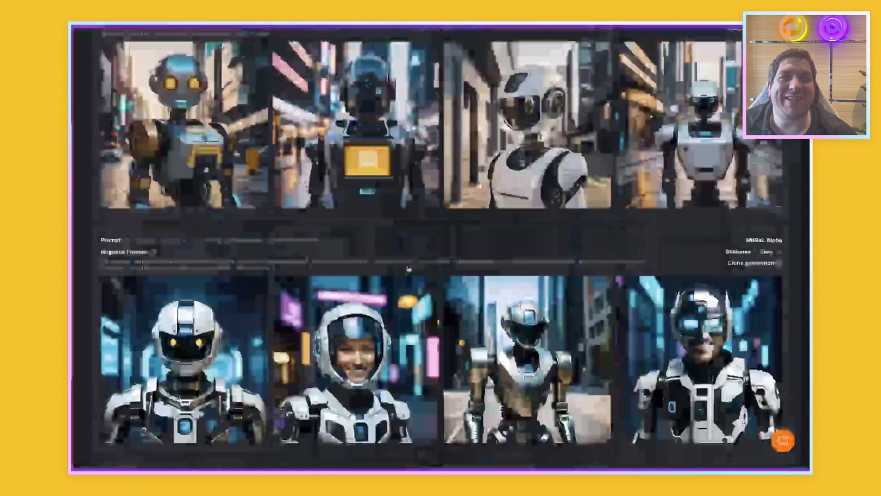
pyautogui.scroll(15, 408, 269)
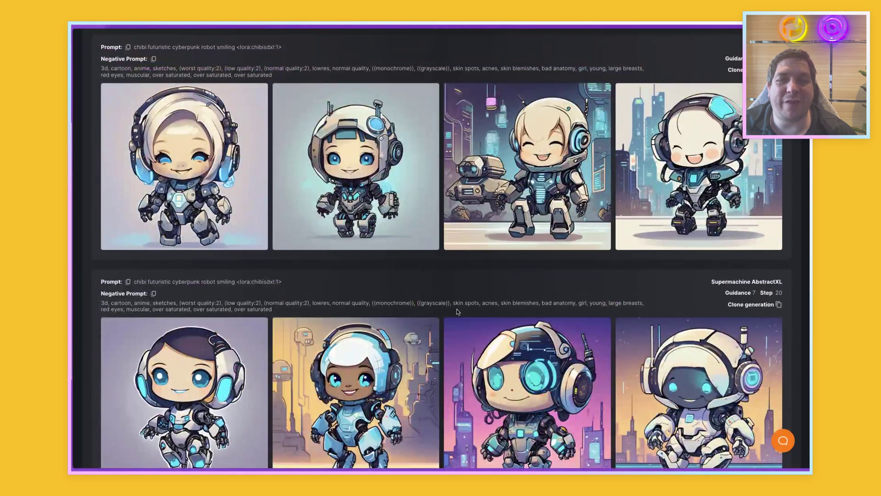
pyautogui.scroll(18, 457, 312)
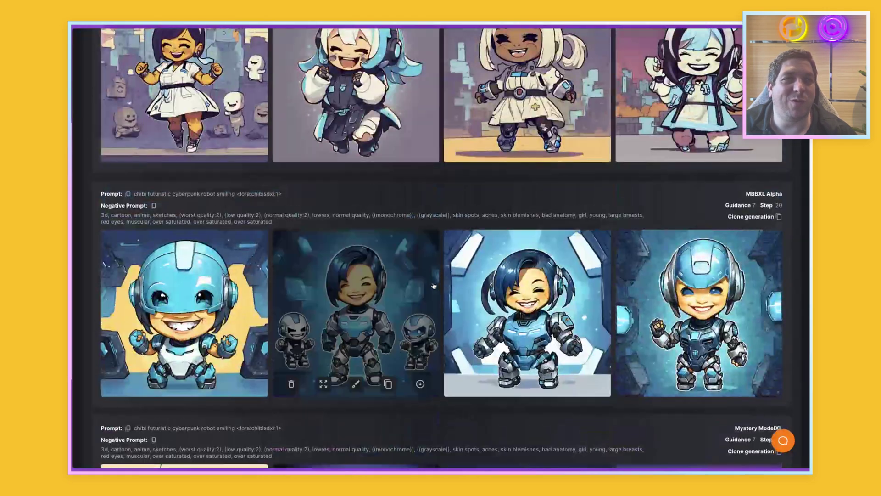
pyautogui.scroll(10, 434, 285)
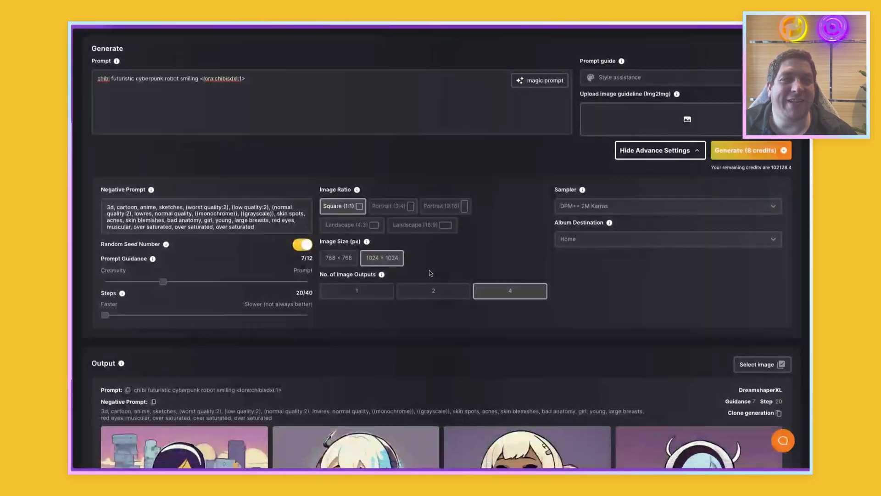
pyautogui.scroll(-5, 430, 272)
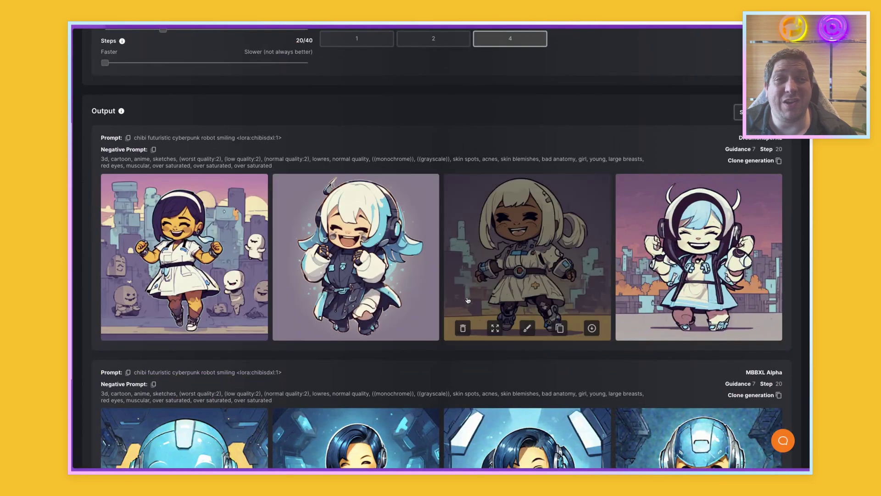
pyautogui.scroll(-5, 468, 300)
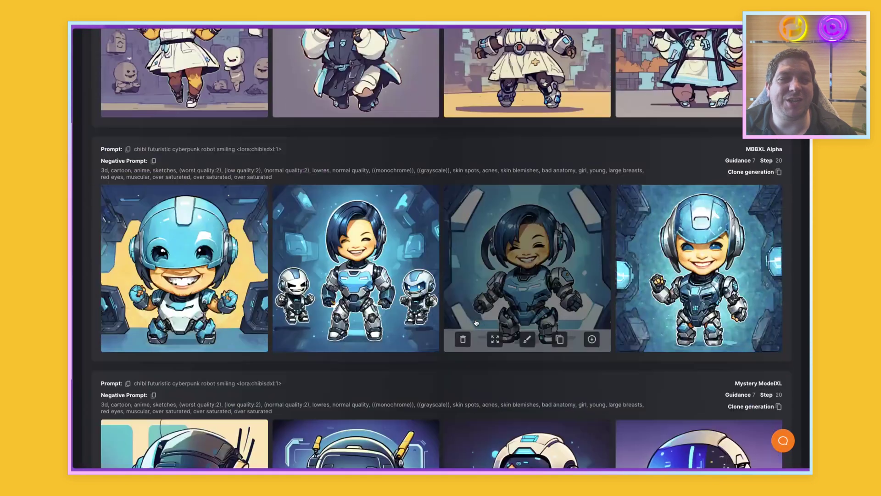
pyautogui.scroll(-2, 476, 323)
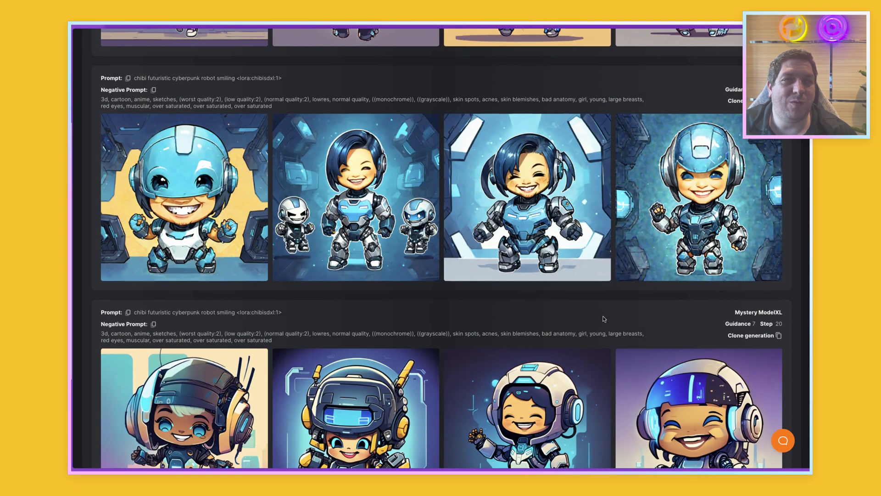
pyautogui.scroll(-2, 405, 343)
pyautogui.scroll(9, 405, 343)
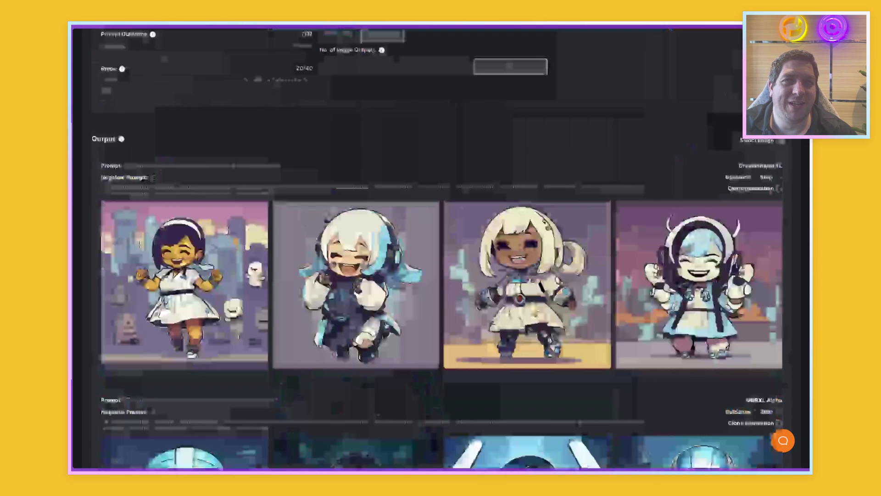
pyautogui.scroll(8, 240, 284)
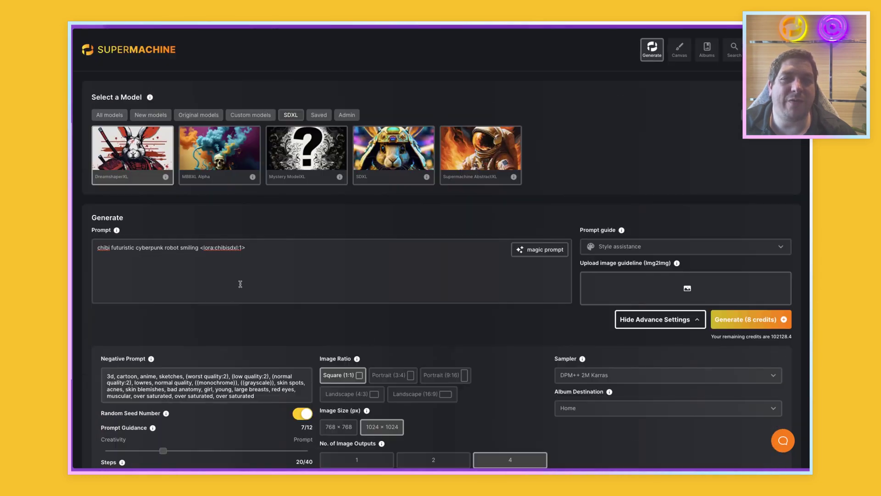
# Step: Point out the chibisdxl LoRA tag at the end of the prompt
pyautogui.scroll(-2, 240, 283)
pyautogui.scroll(1, 240, 282)
pyautogui.scroll(-2, 176, 208)
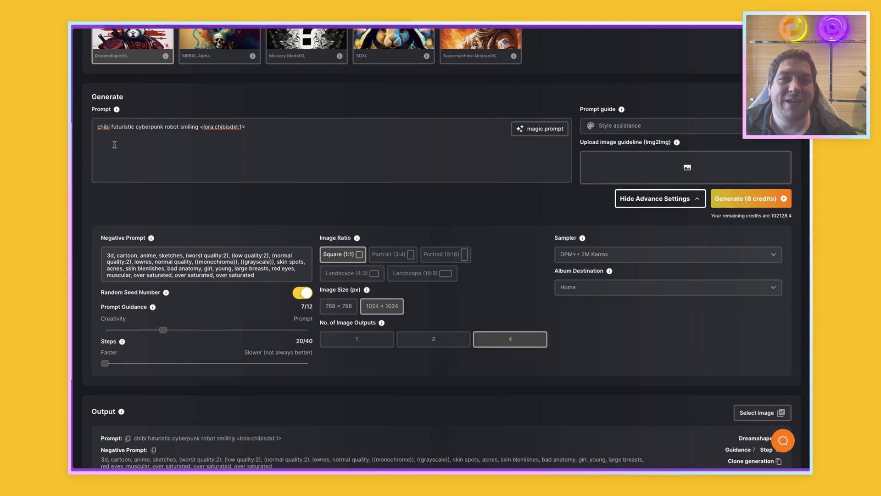
pyautogui.click(94, 136)
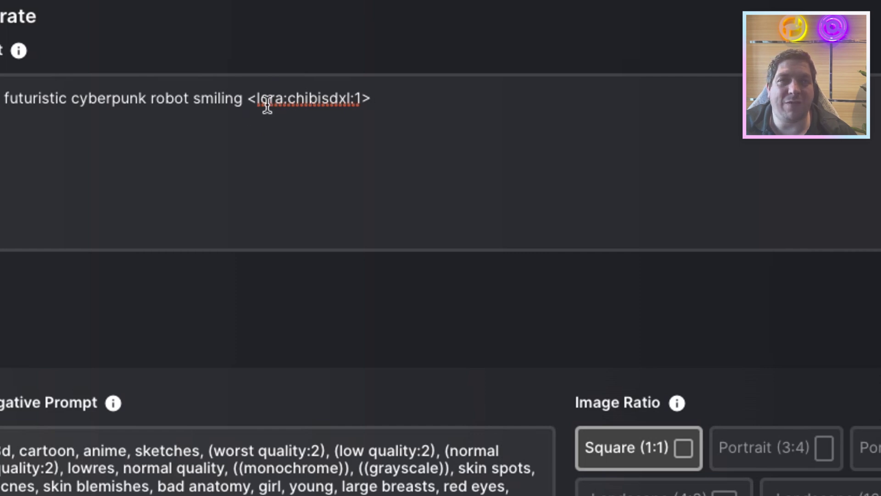
pyautogui.doubleClick(297, 105)
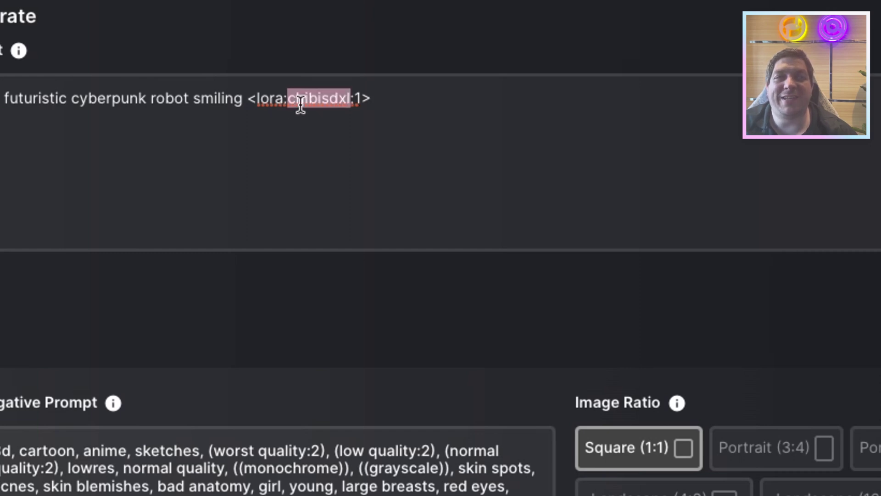
pyautogui.click(348, 126)
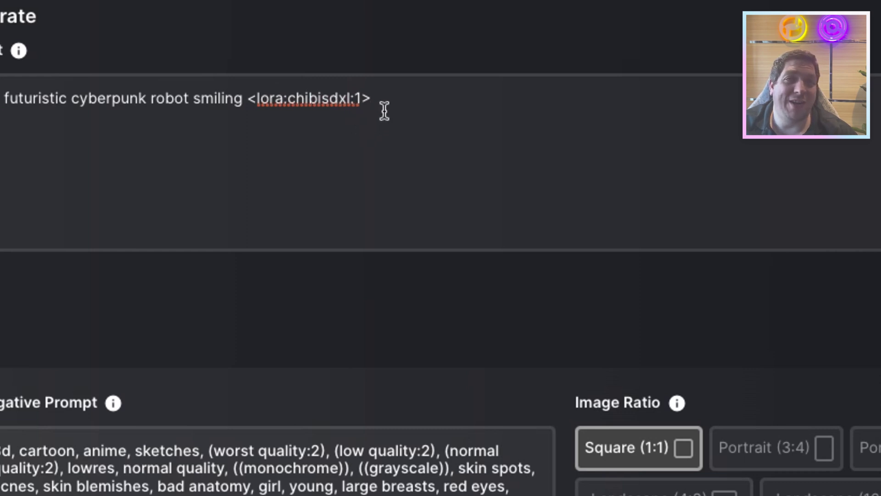
pyautogui.moveTo(380, 99); pyautogui.dragTo(308, 97)
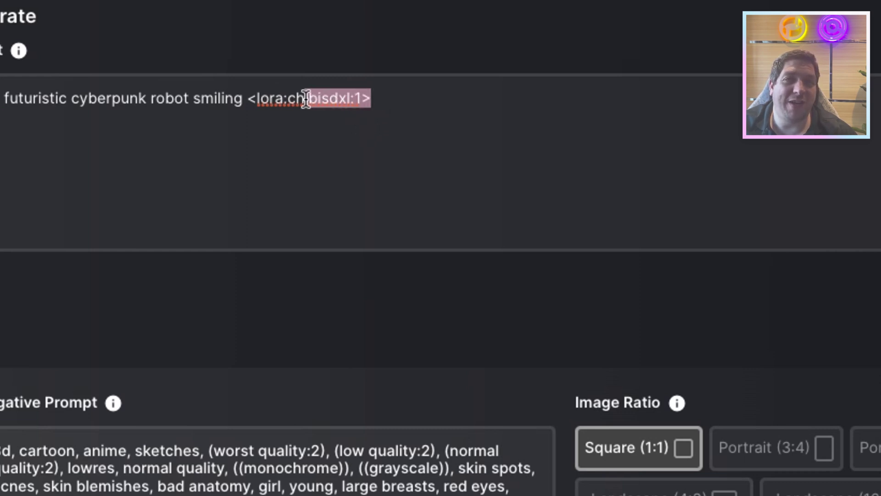
pyautogui.click(370, 114)
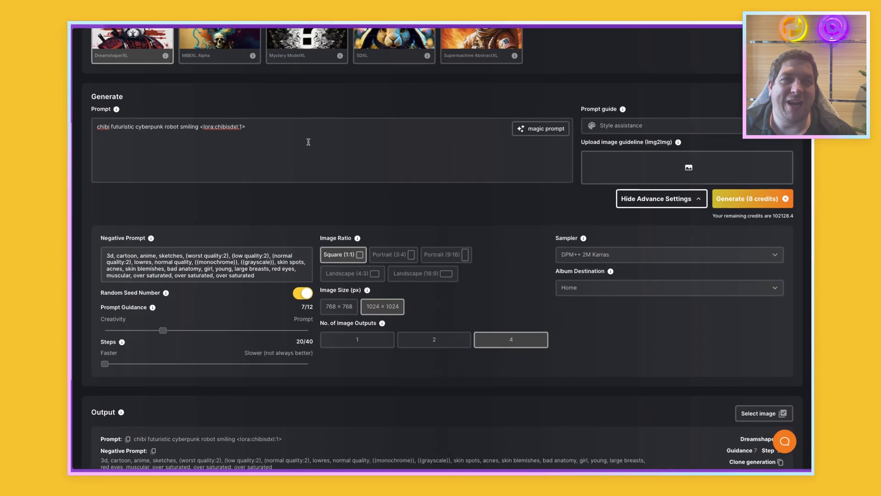
# Step: Select the whole prompt text and scroll toward the chibi output rows
pyautogui.hotkey('ctrl', 'a')
pyautogui.scroll(-12, 254, 95)
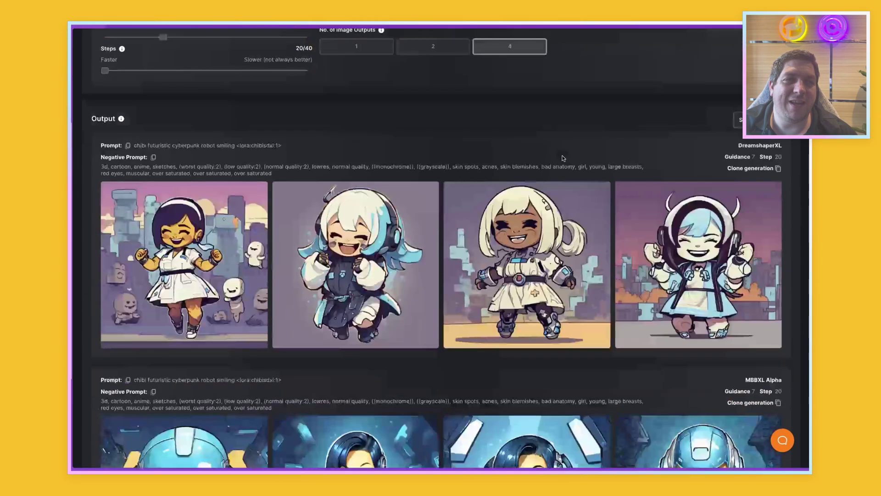
pyautogui.scroll(10, 461, 225)
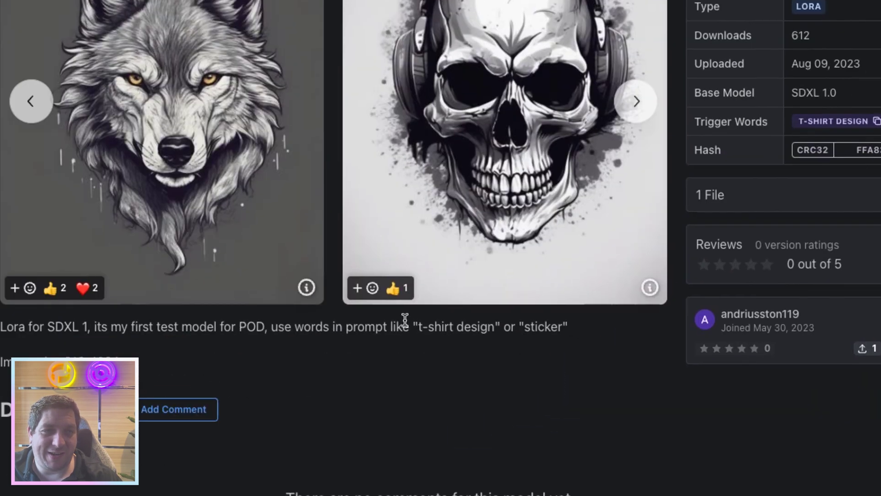
# Step: Highlight the trigger words 't-shirt design' and 'sticker' in the LoRA description
pyautogui.moveTo(113, 430); pyautogui.dragTo(282, 425)
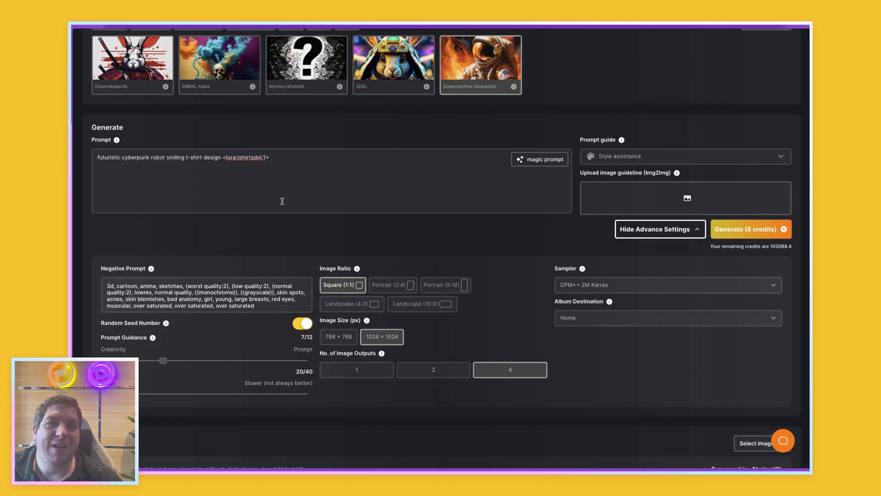
pyautogui.scroll(1, 281, 199)
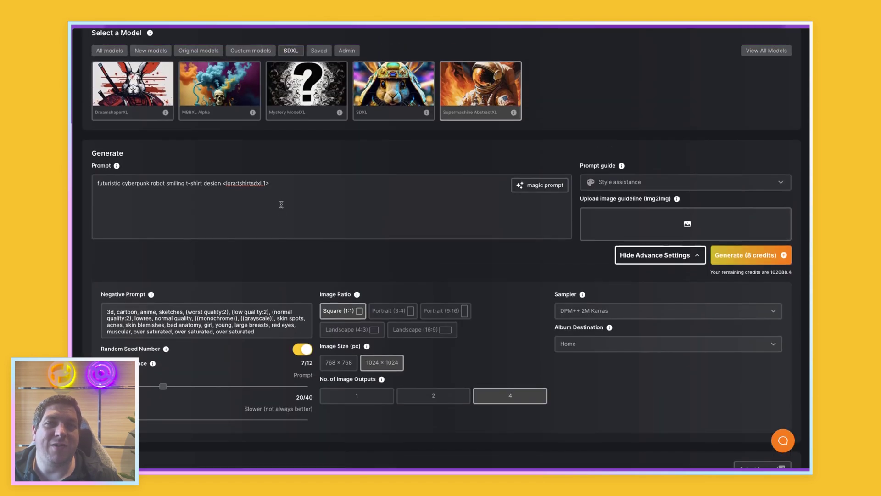
pyautogui.scroll(2, 251, 207)
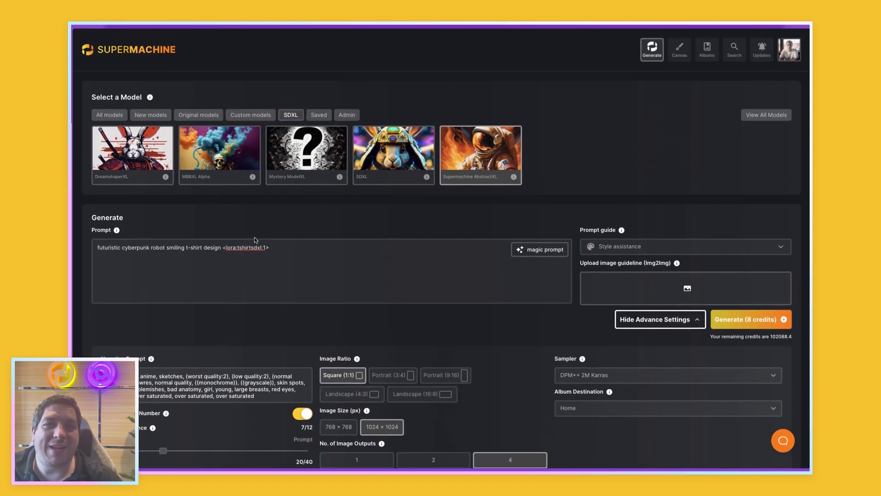
pyautogui.scroll(-2, 254, 238)
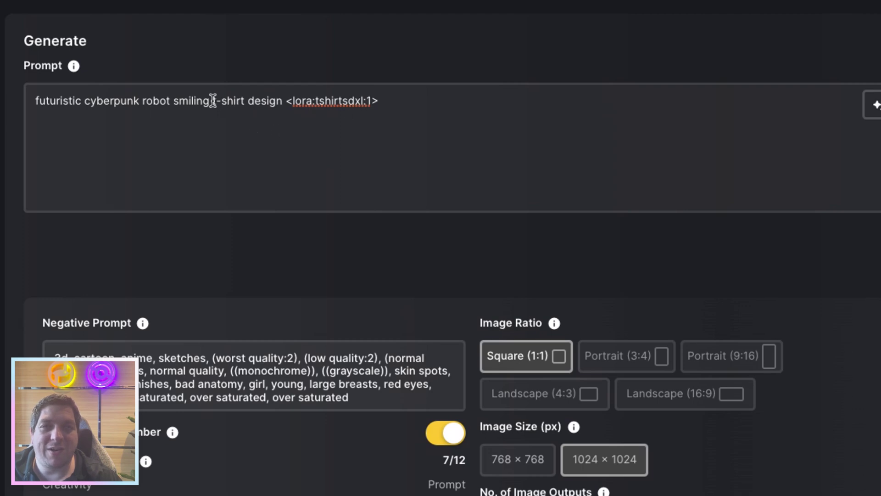
pyautogui.moveTo(213, 101); pyautogui.dragTo(278, 118)
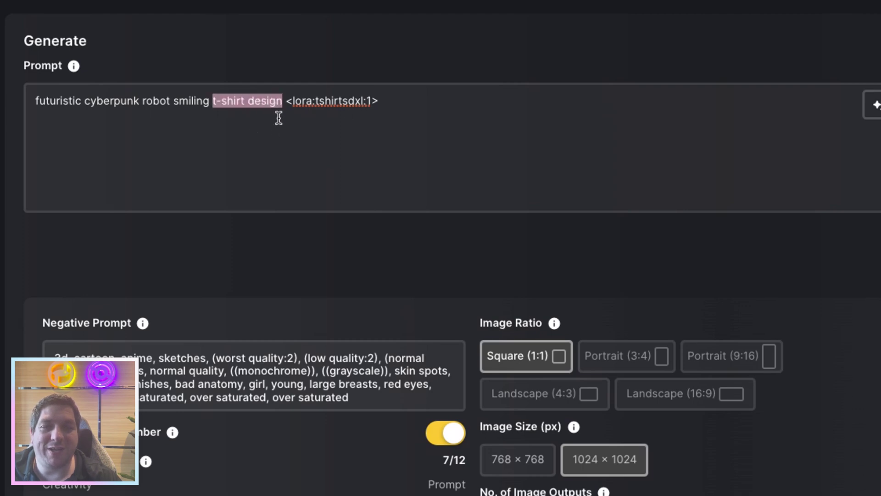
pyautogui.click(344, 160)
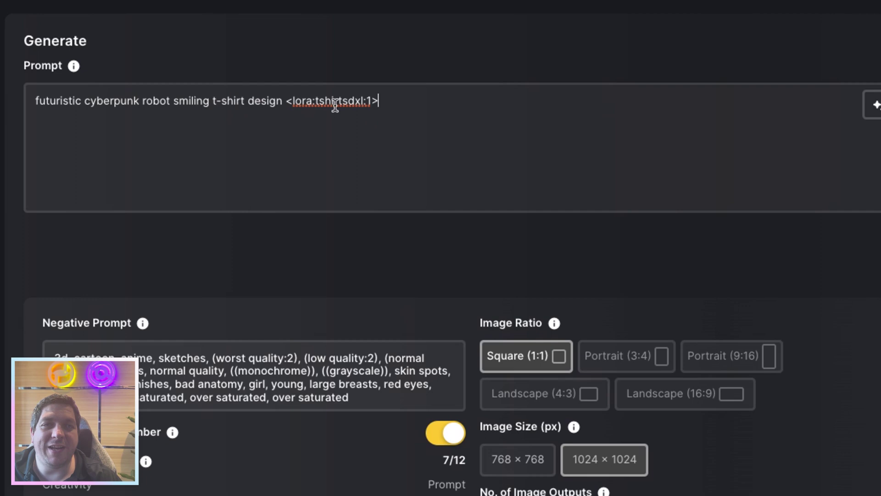
pyautogui.moveTo(288, 101); pyautogui.dragTo(378, 102)
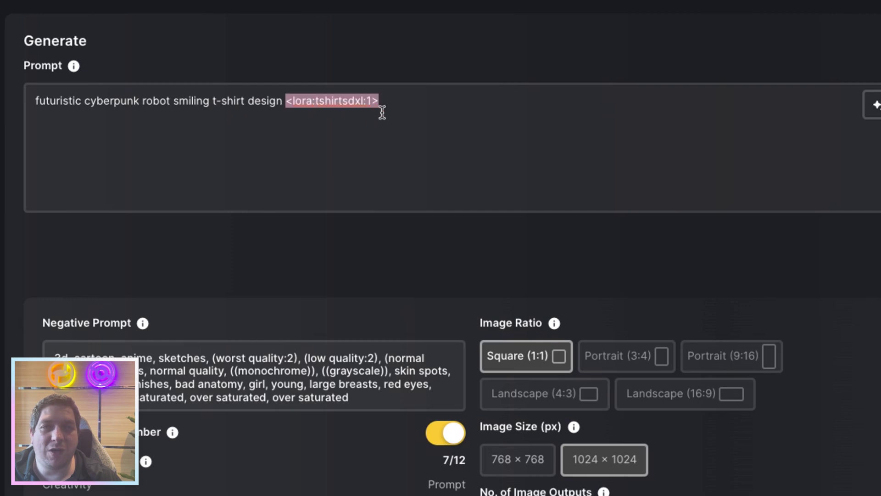
pyautogui.press('Right')
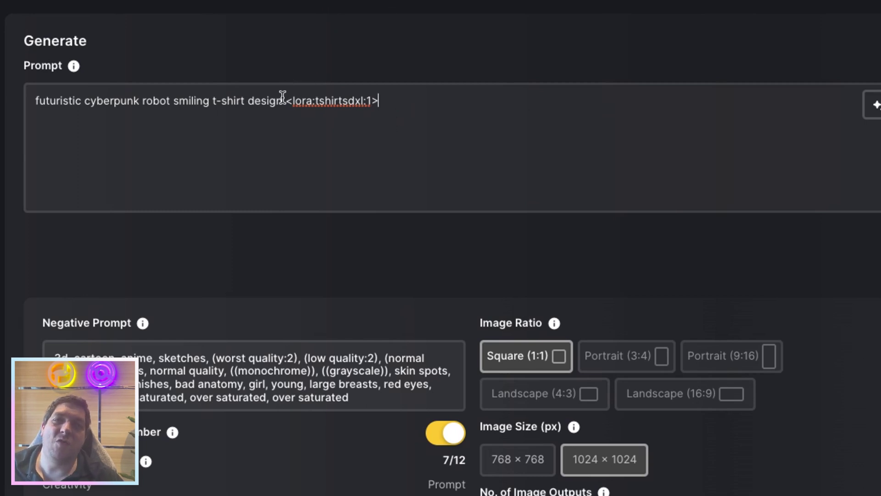
pyautogui.moveTo(283, 101); pyautogui.dragTo(211, 102)
pyautogui.hotkey('ctrl', 'c')
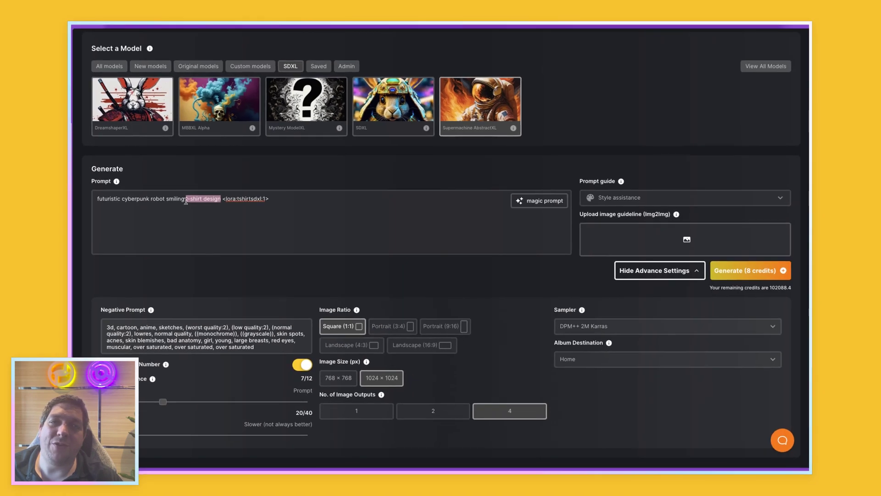
# Step: Move 't-shirt design' from later in the prompt to its very start
pyautogui.press('BackSpace')
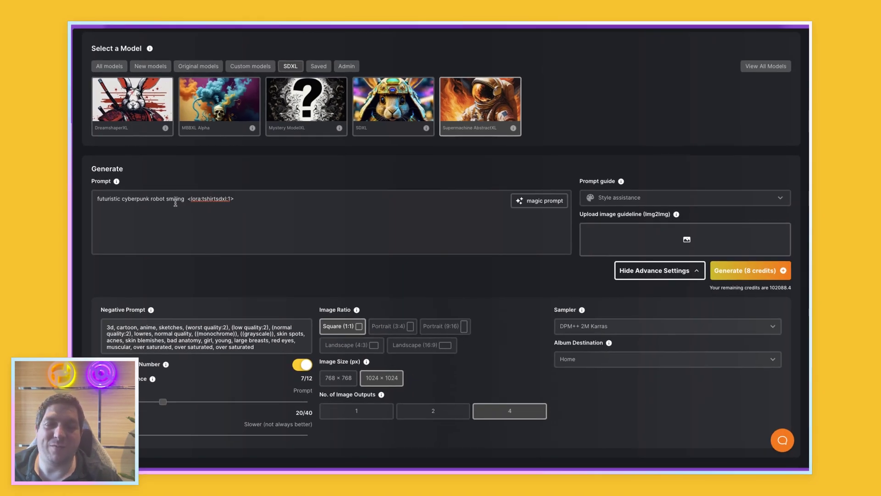
pyautogui.press('BackSpace')
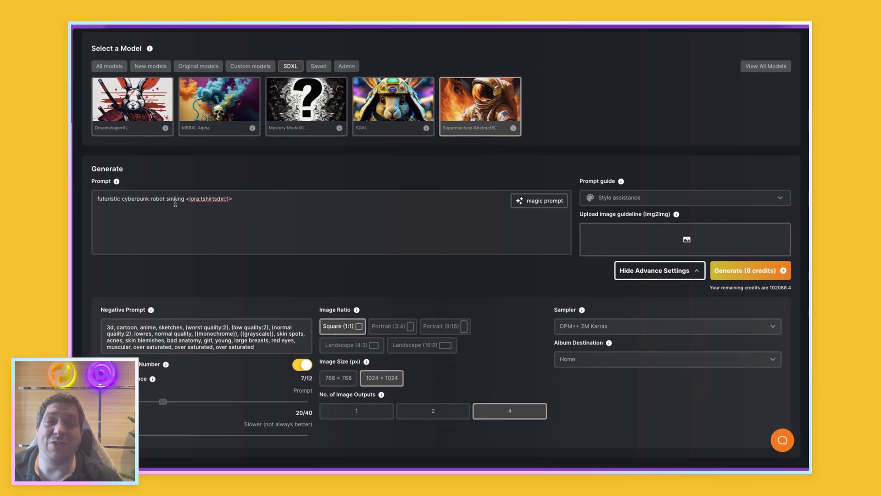
pyautogui.click(96, 198)
pyautogui.hotkey('ctrl', 'v')
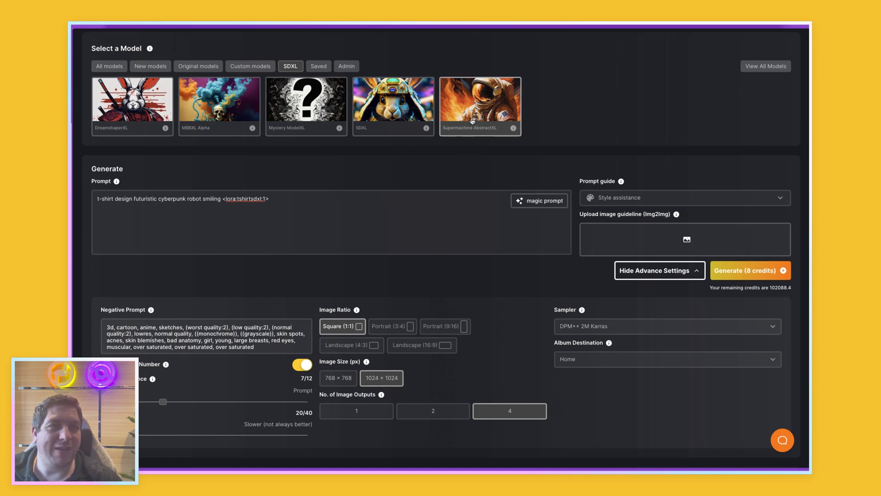
pyautogui.scroll(-15, 459, 202)
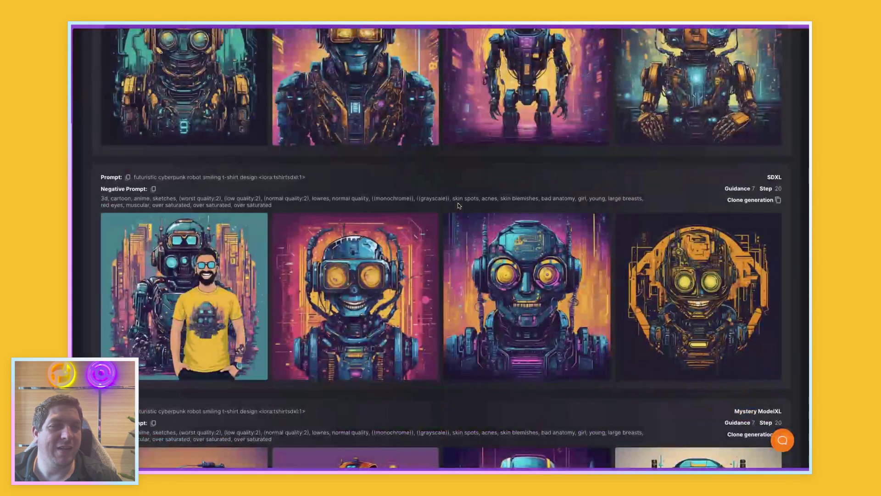
pyautogui.scroll(15, 459, 205)
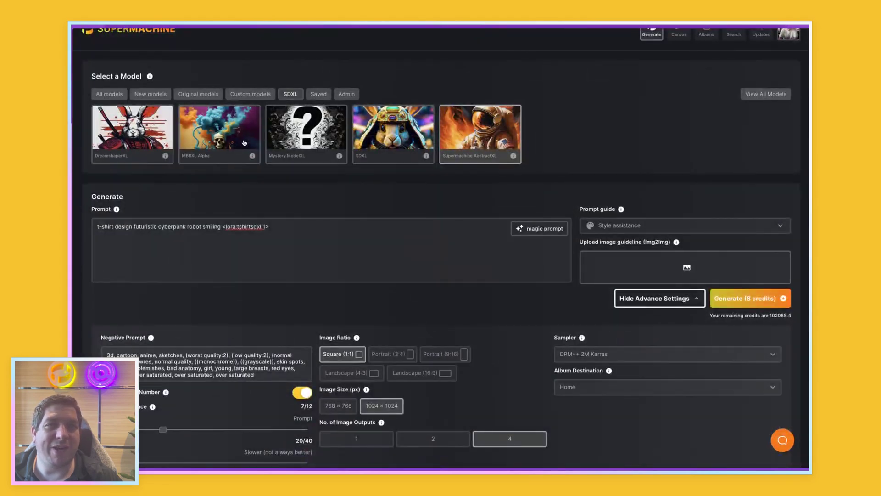
# Step: Generate four 1024 × 1024 images with Mystery ModelXL
pyautogui.click(280, 140)
pyautogui.scroll(-1, 491, 305)
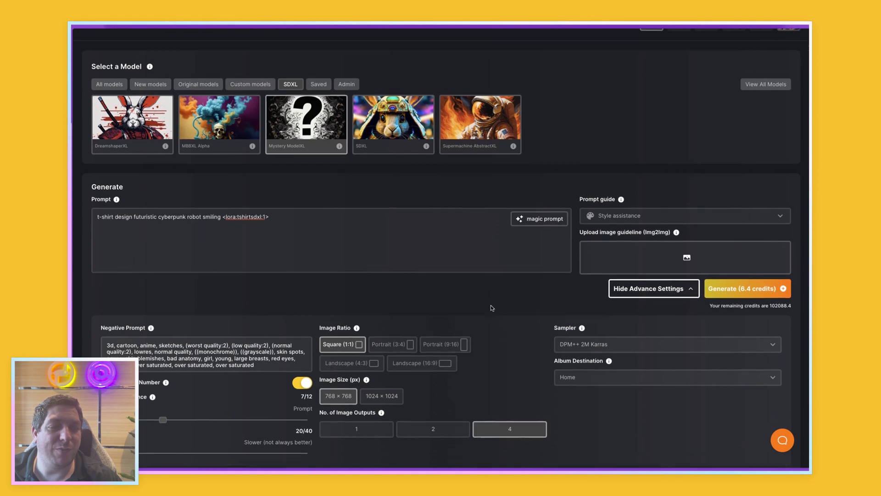
pyautogui.click(390, 388)
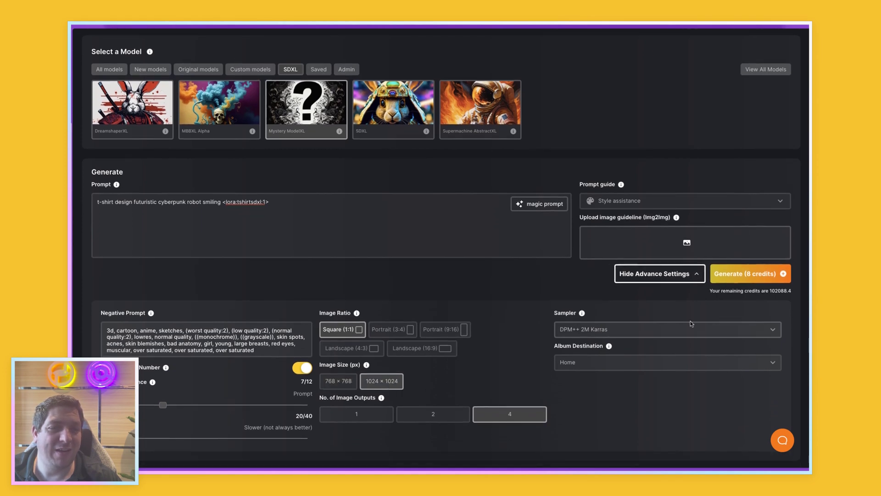
pyautogui.click(754, 274)
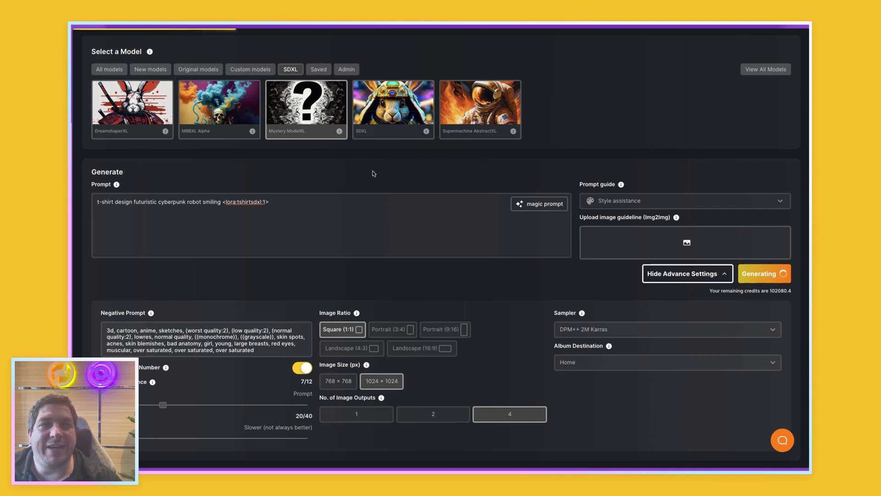
pyautogui.scroll(-10, 373, 173)
# Step: Scroll up from the DreamshaperXL t-shirt row past MBBXL Alpha to Mystery ModelXL's tshirtsdxl designs
pyautogui.scroll(-3, 420, 130)
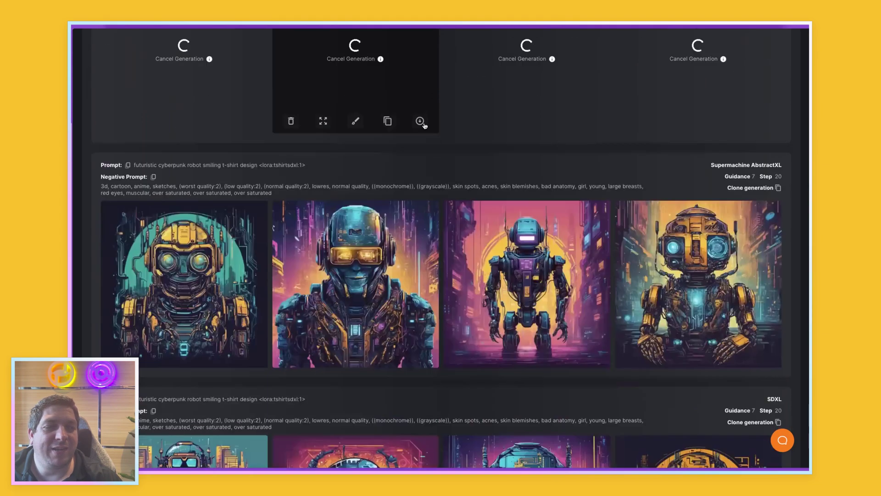
pyautogui.scroll(-7, 422, 127)
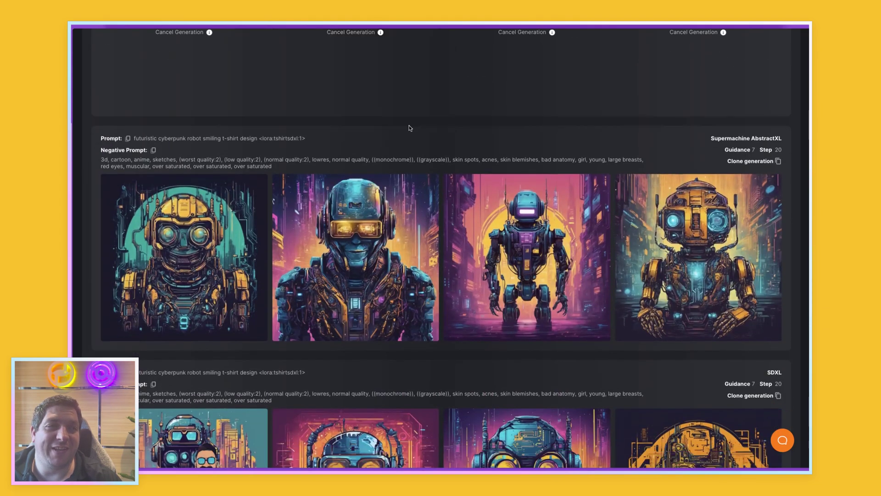
pyautogui.scroll(-15, 408, 131)
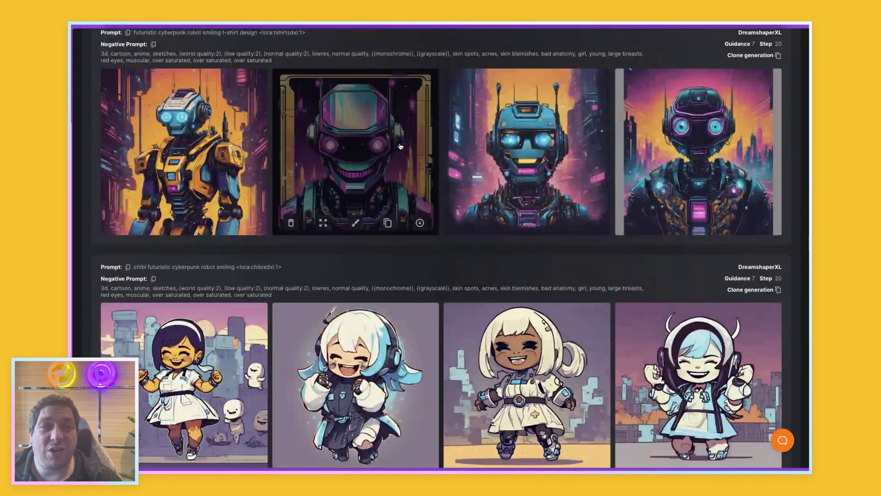
pyautogui.scroll(1, 343, 147)
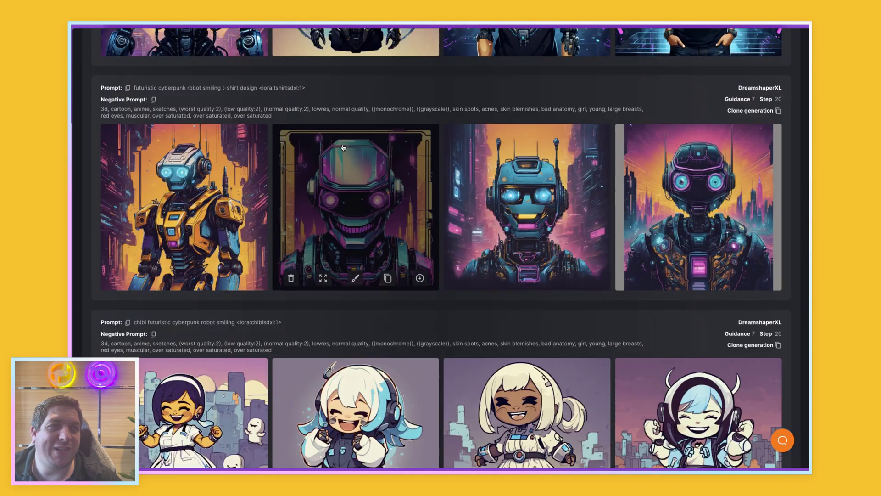
pyautogui.scroll(1, 344, 148)
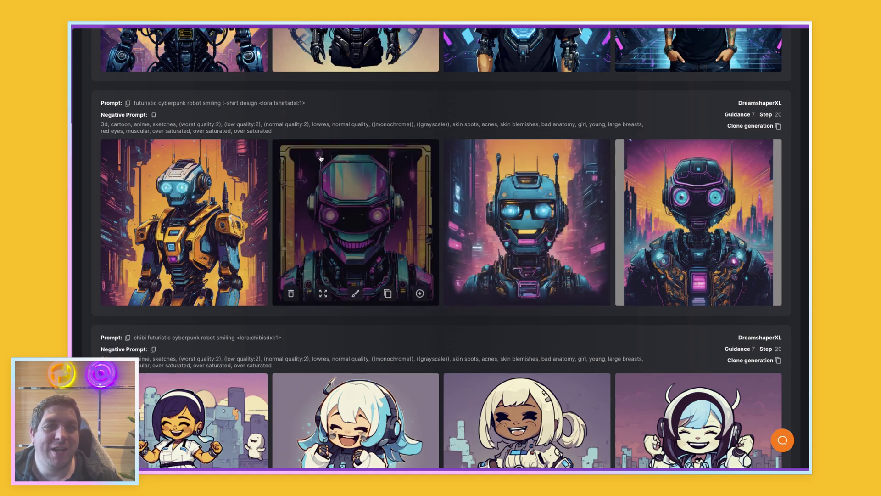
pyautogui.scroll(1, 672, 140)
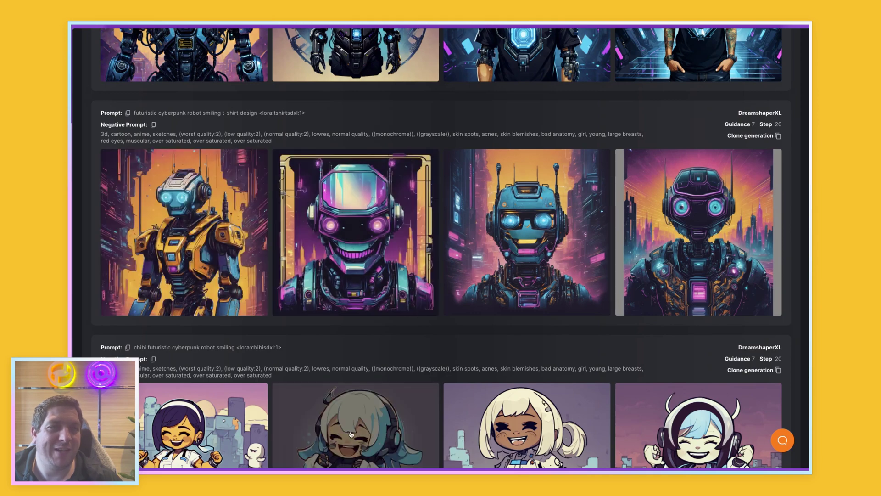
pyautogui.moveTo(516, 310)
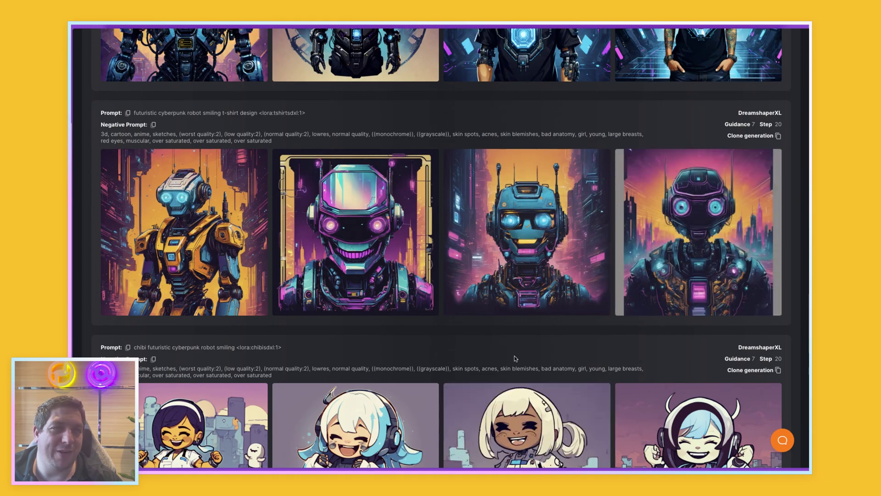
pyautogui.scroll(6, 515, 358)
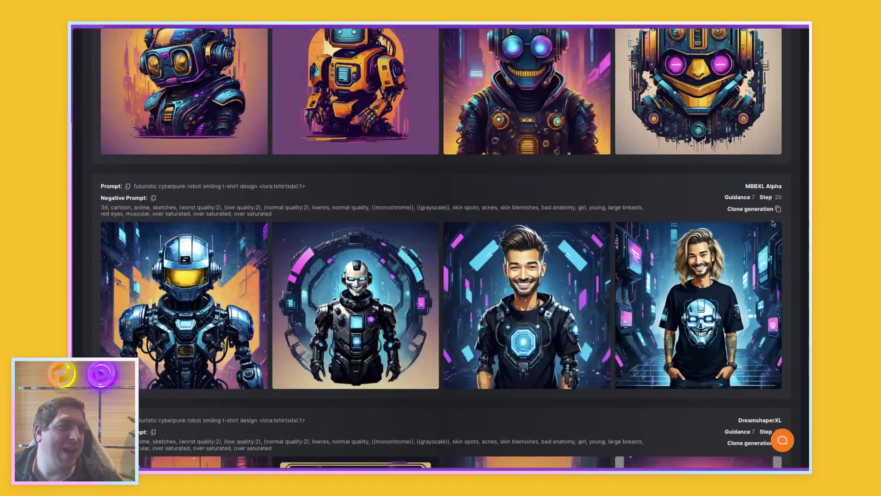
pyautogui.scroll(-1, 648, 283)
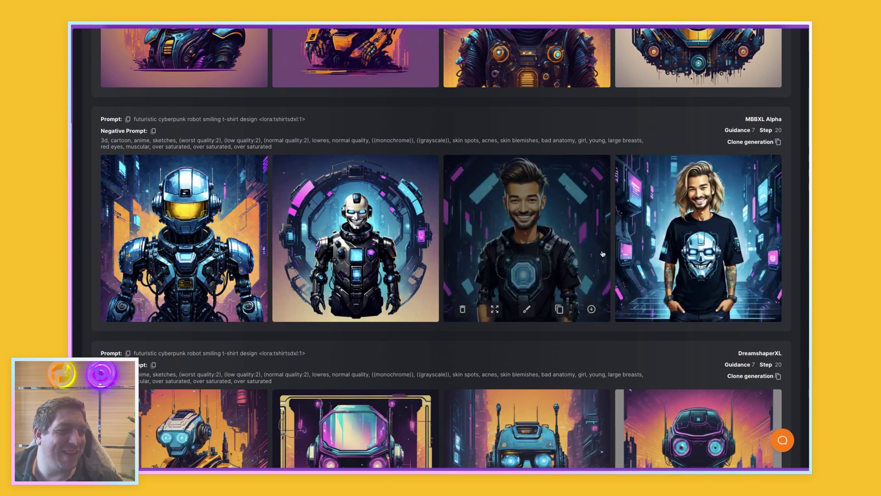
pyautogui.scroll(1, 513, 269)
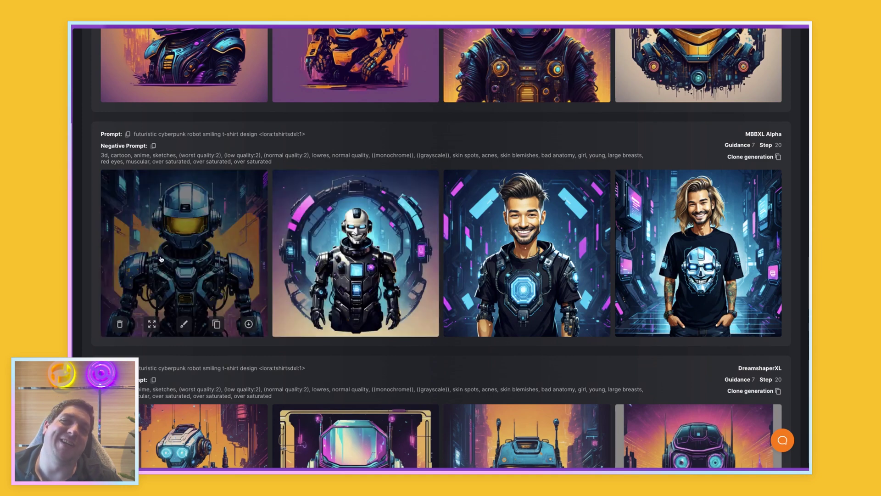
pyautogui.scroll(3, 186, 255)
# Step: Scroll up past the SDXL and AbstractXL t-shirt robots to the newest Mystery ModelXL run
pyautogui.scroll(2, 472, 289)
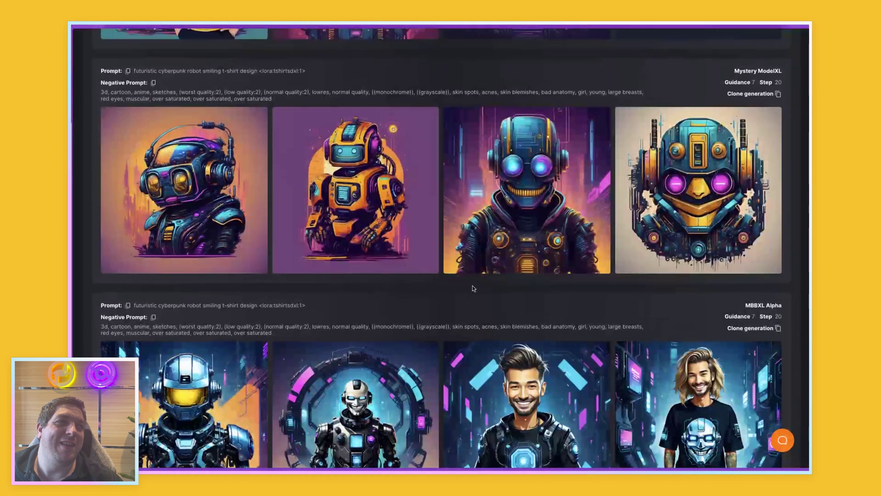
pyautogui.scroll(-1, 566, 296)
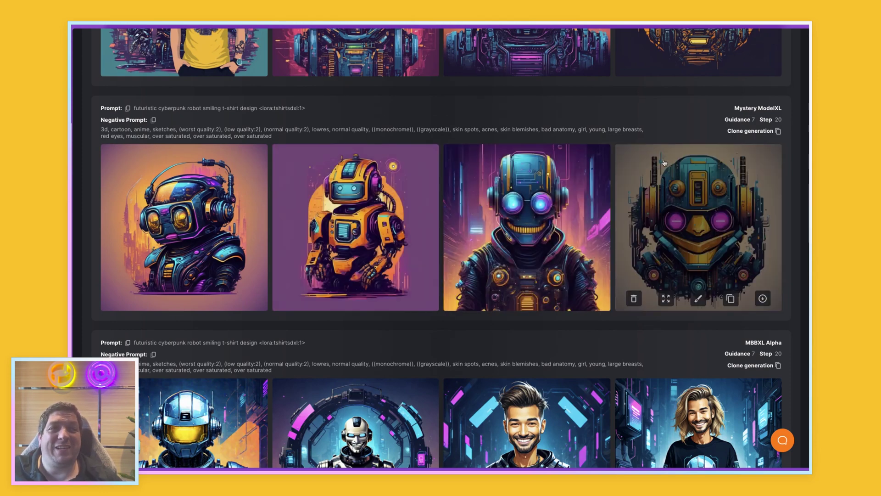
pyautogui.scroll(4, 519, 276)
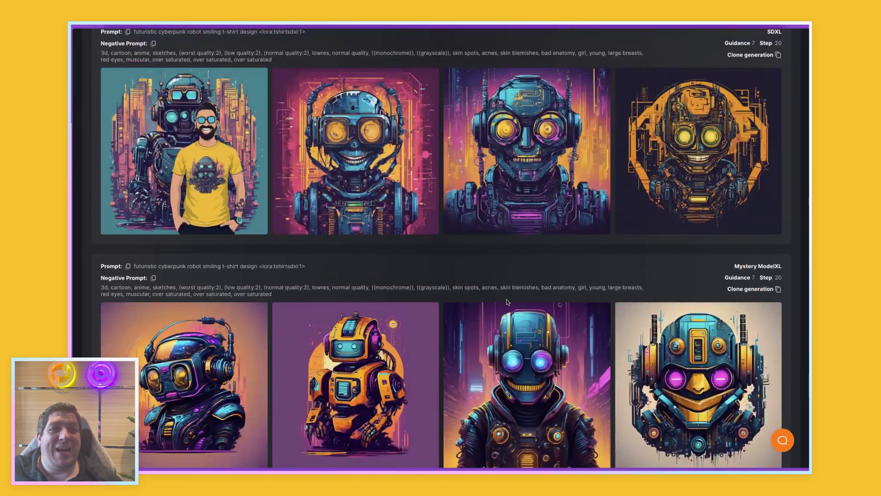
pyautogui.scroll(1, 507, 301)
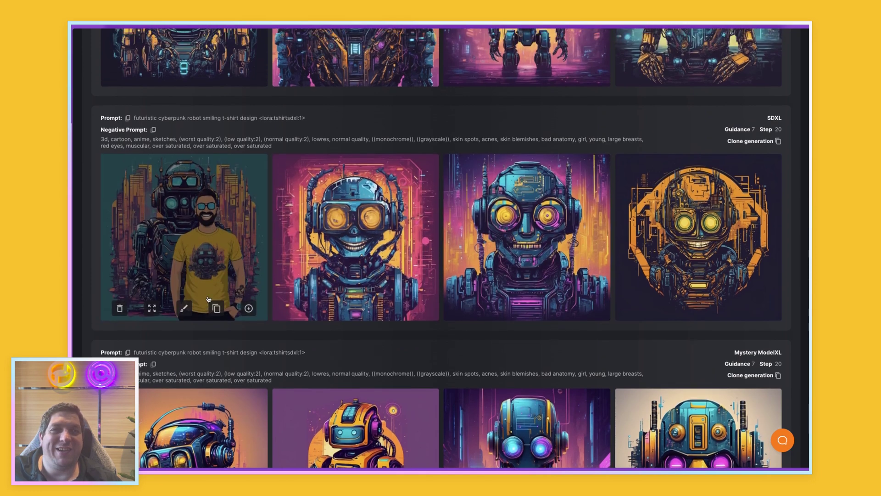
pyautogui.scroll(3, 208, 299)
pyautogui.scroll(3, 208, 299)
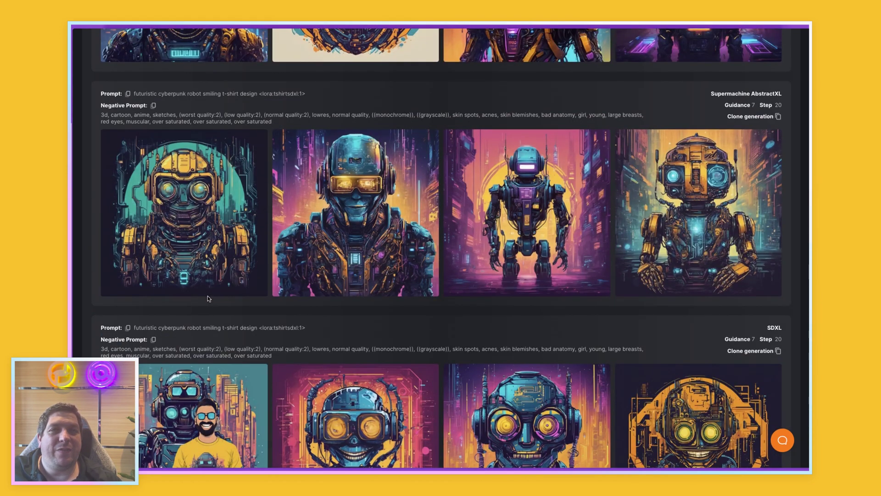
pyautogui.scroll(3, 255, 241)
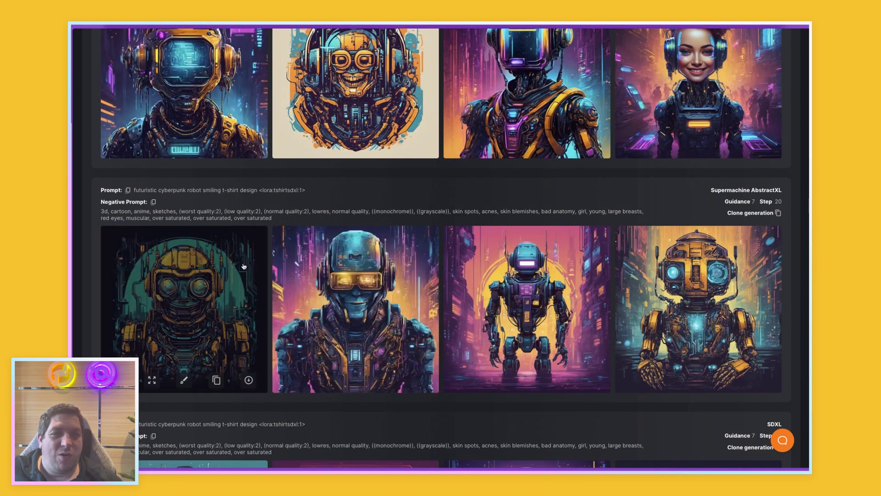
pyautogui.scroll(-2, 193, 301)
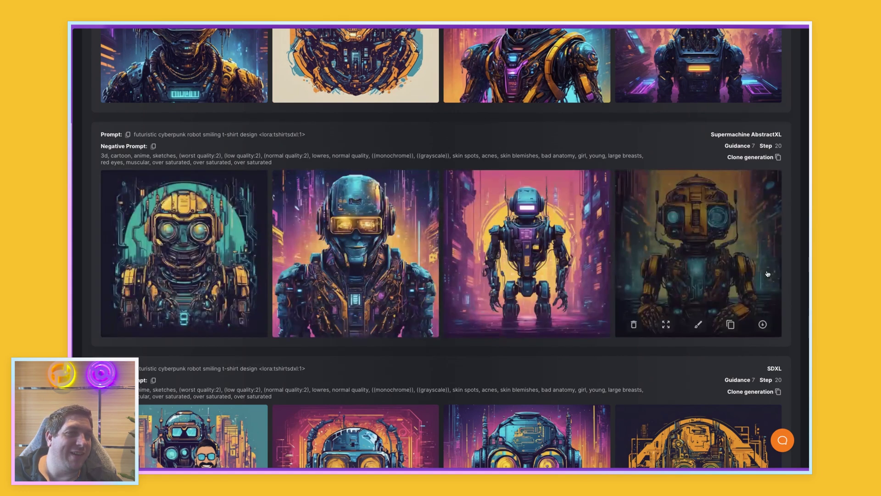
pyautogui.scroll(5, 255, 265)
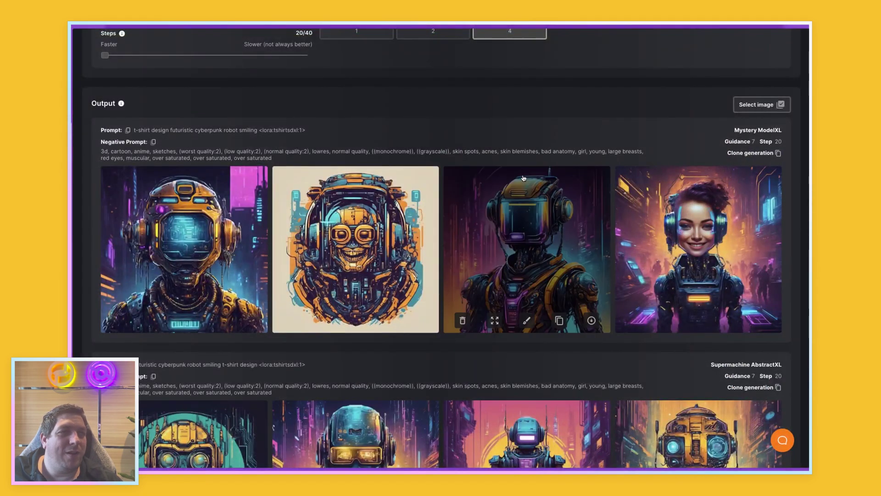
# Step: Scroll through the Output rows, then return to the top to show Select a Model and the 't-shirt design' prompt
pyautogui.scroll(3, 165, 137)
pyautogui.scroll(3, 164, 137)
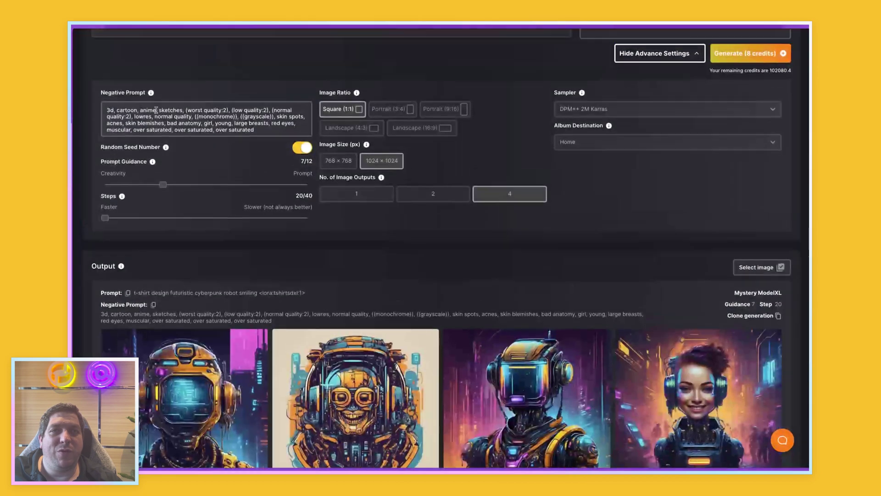
pyautogui.scroll(-8, 232, 170)
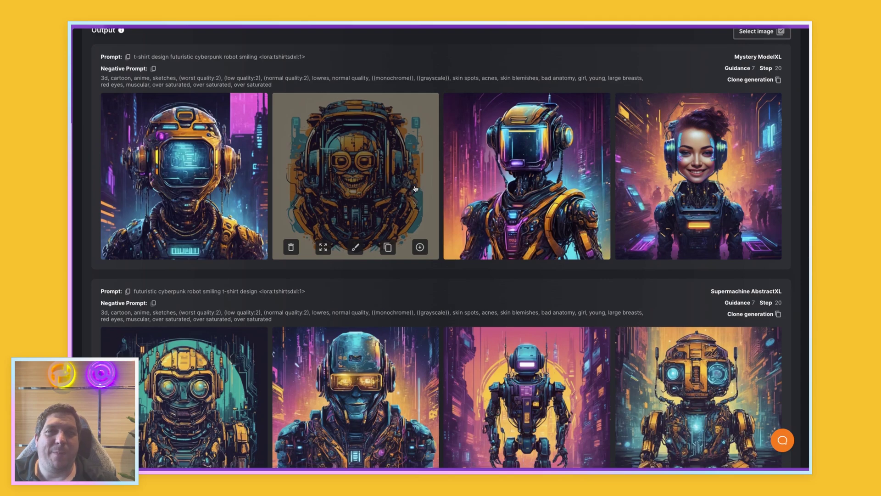
pyautogui.scroll(-5, 410, 201)
pyautogui.scroll(4, 414, 194)
pyautogui.scroll(1, 415, 194)
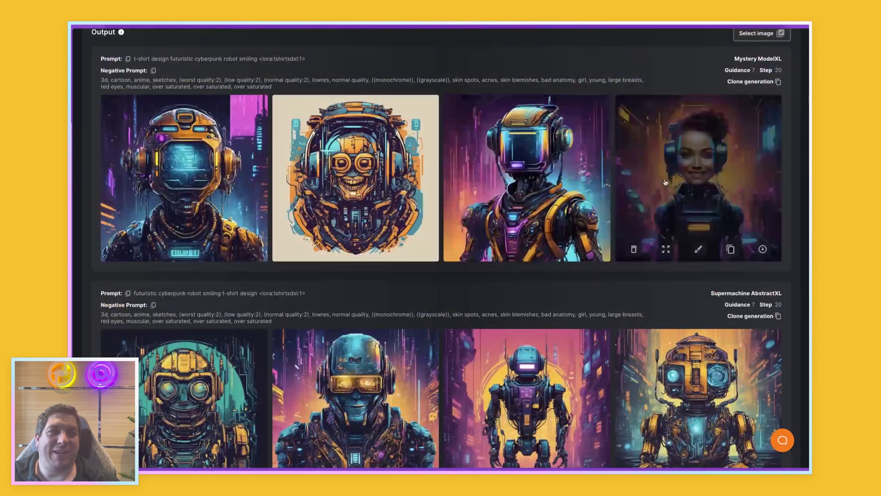
pyautogui.scroll(-10, 678, 154)
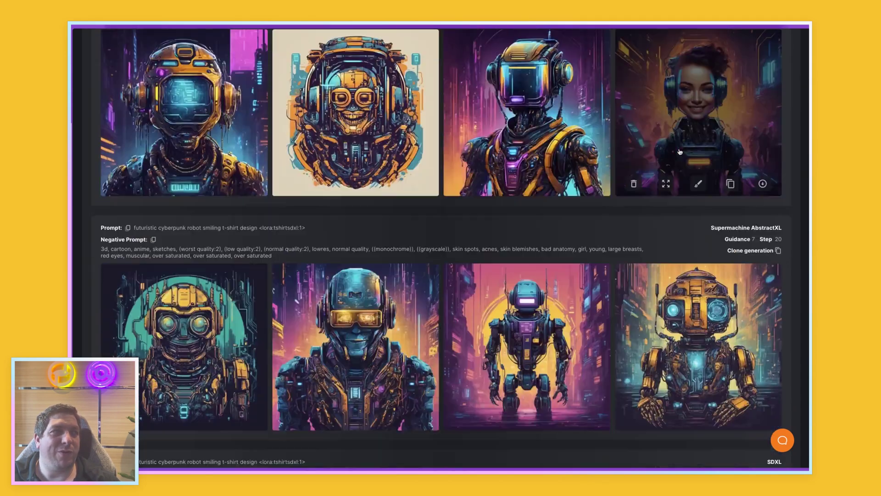
pyautogui.scroll(-5, 678, 154)
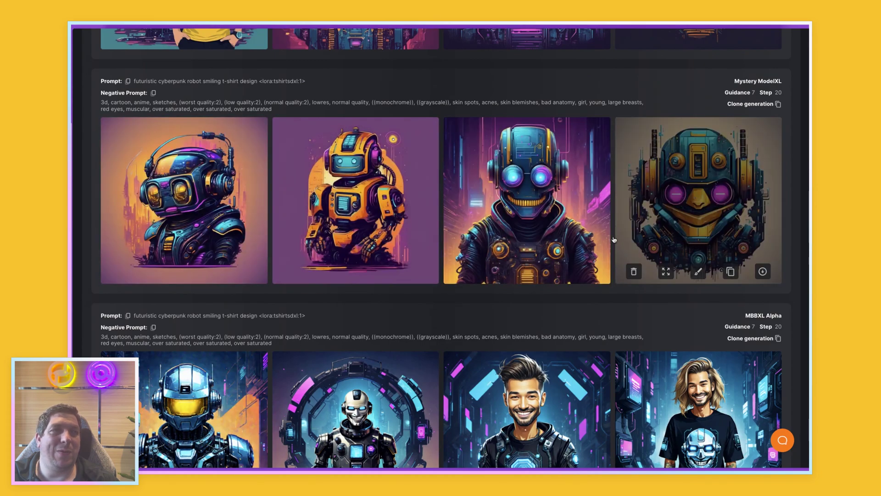
pyautogui.scroll(15, 415, 247)
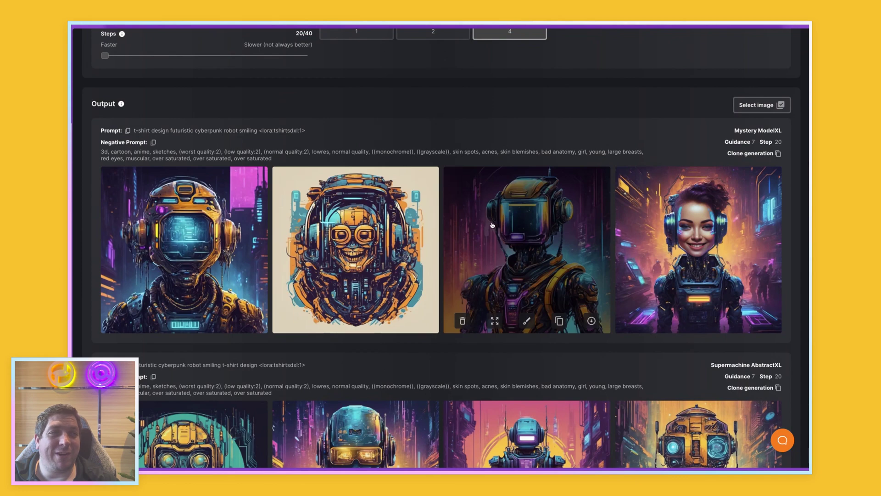
pyautogui.scroll(2, 374, 262)
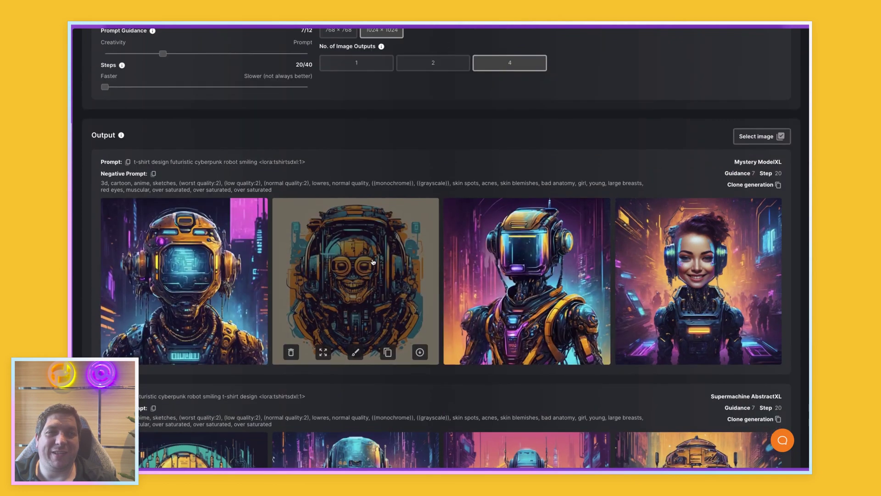
pyautogui.scroll(3, 381, 262)
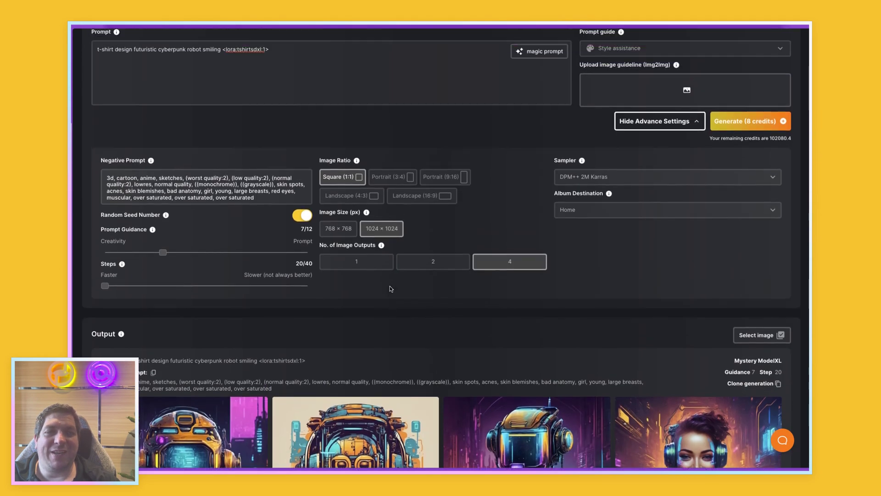
pyautogui.scroll(3, 391, 288)
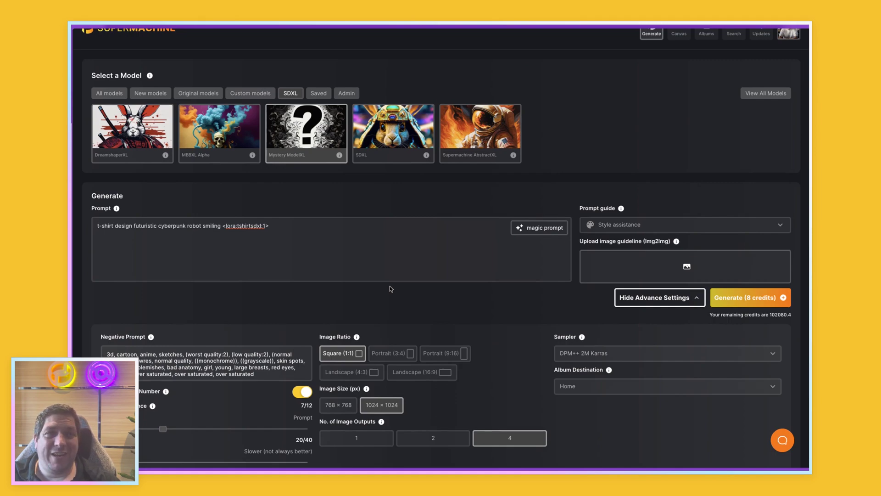
pyautogui.scroll(-7, 391, 290)
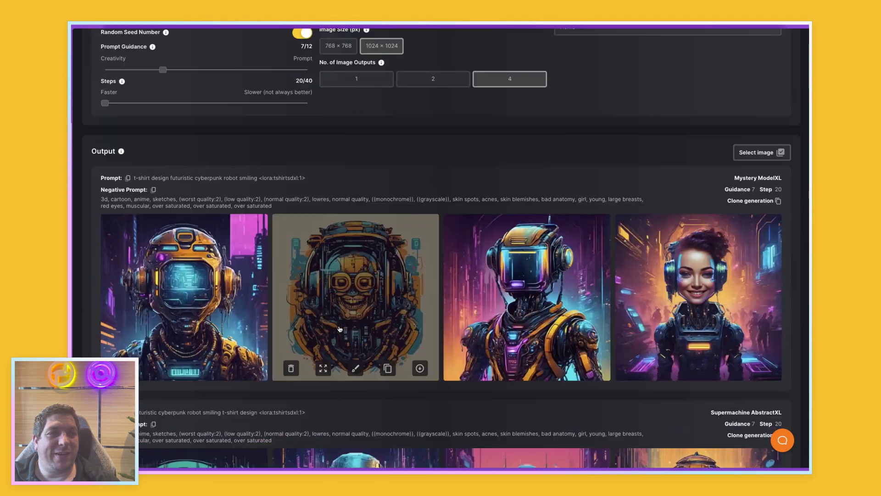
# Step: Scroll so the Negative Prompt settings sit above Mystery ModelXL's four 't-shirt design' robot outputs
pyautogui.scroll(-2, 340, 329)
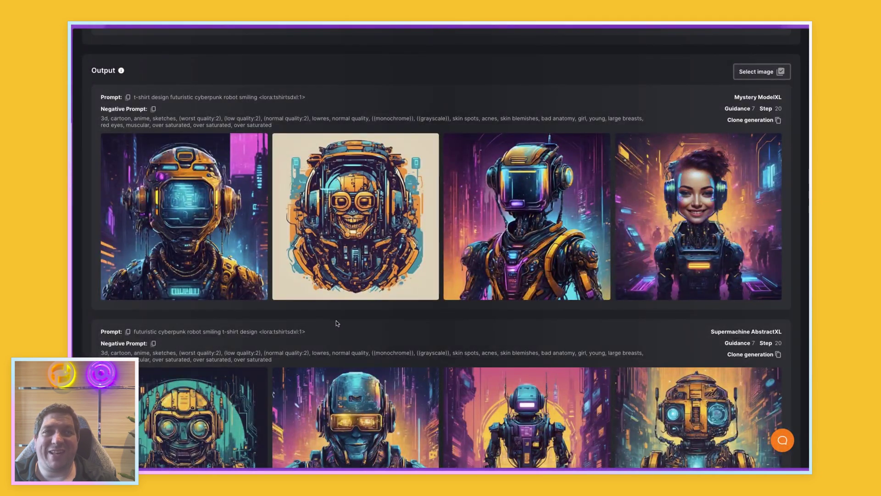
pyautogui.scroll(3, 336, 321)
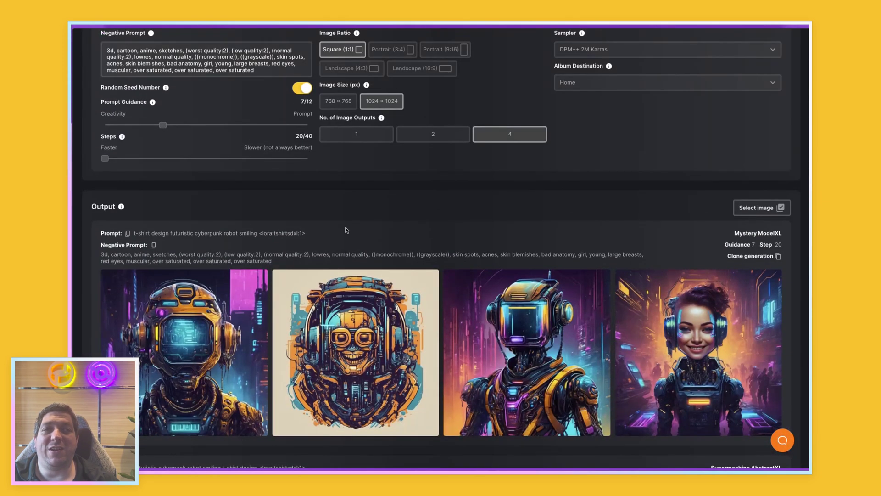